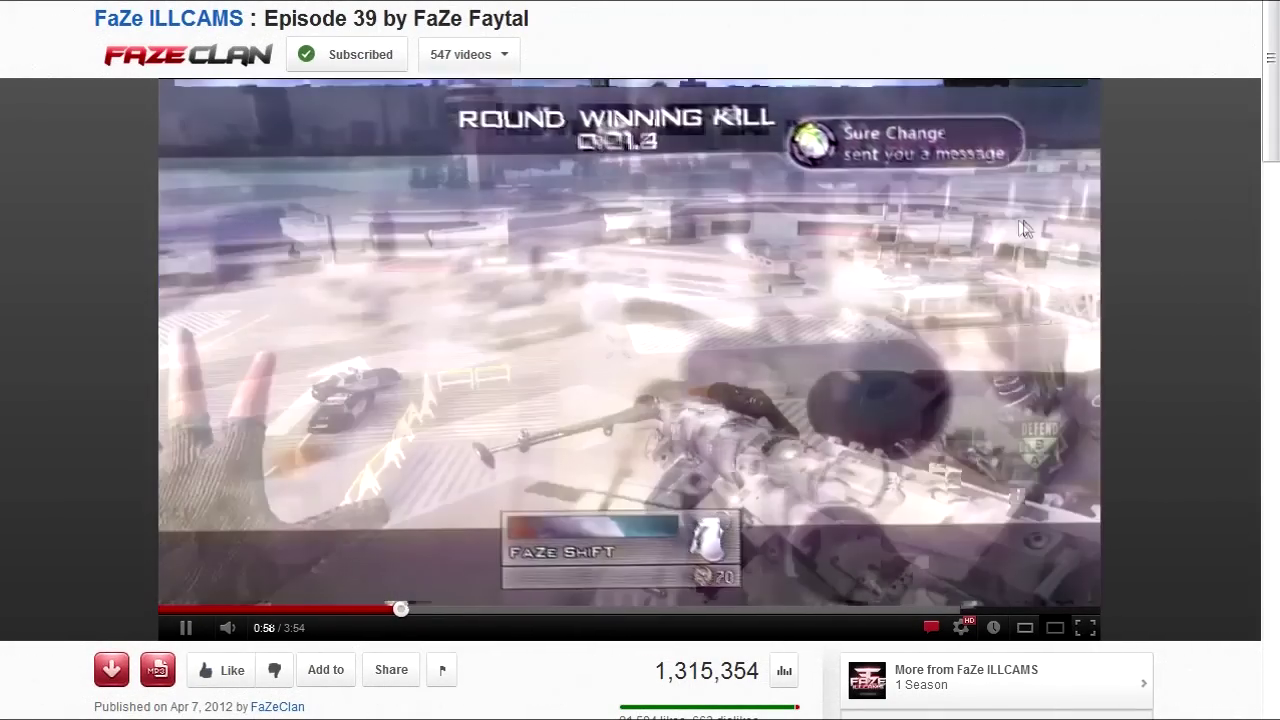
- Pause the FaZe ILLCAMS video at about 1:00 and switch to the V1.veg project in Vegas Pro to examine its timeline
click(185, 627)
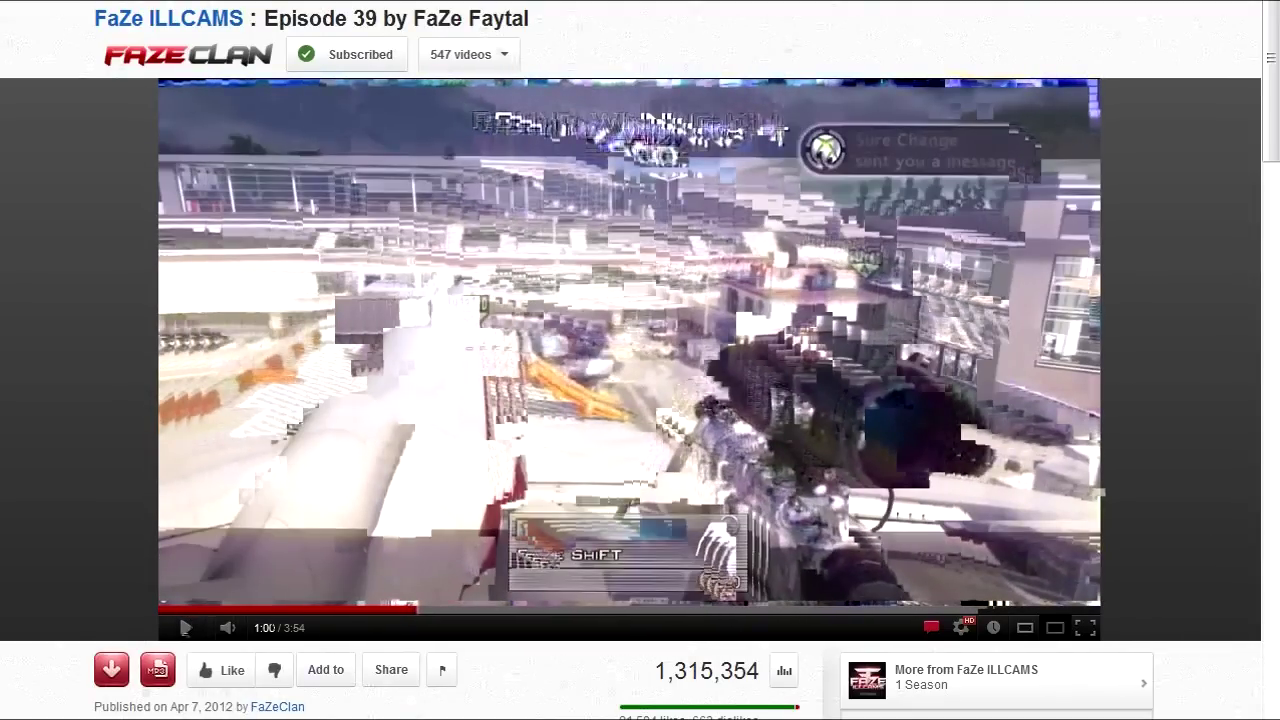
mouse_move(294, 719)
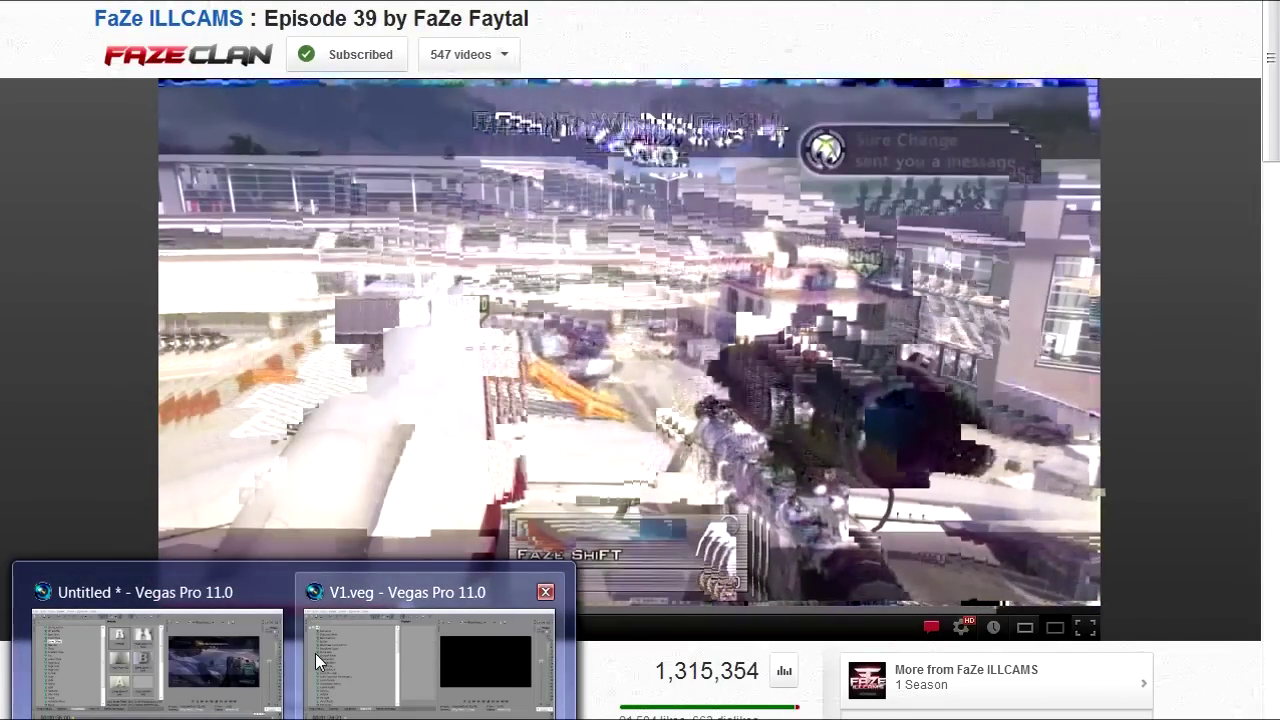
click(222, 648)
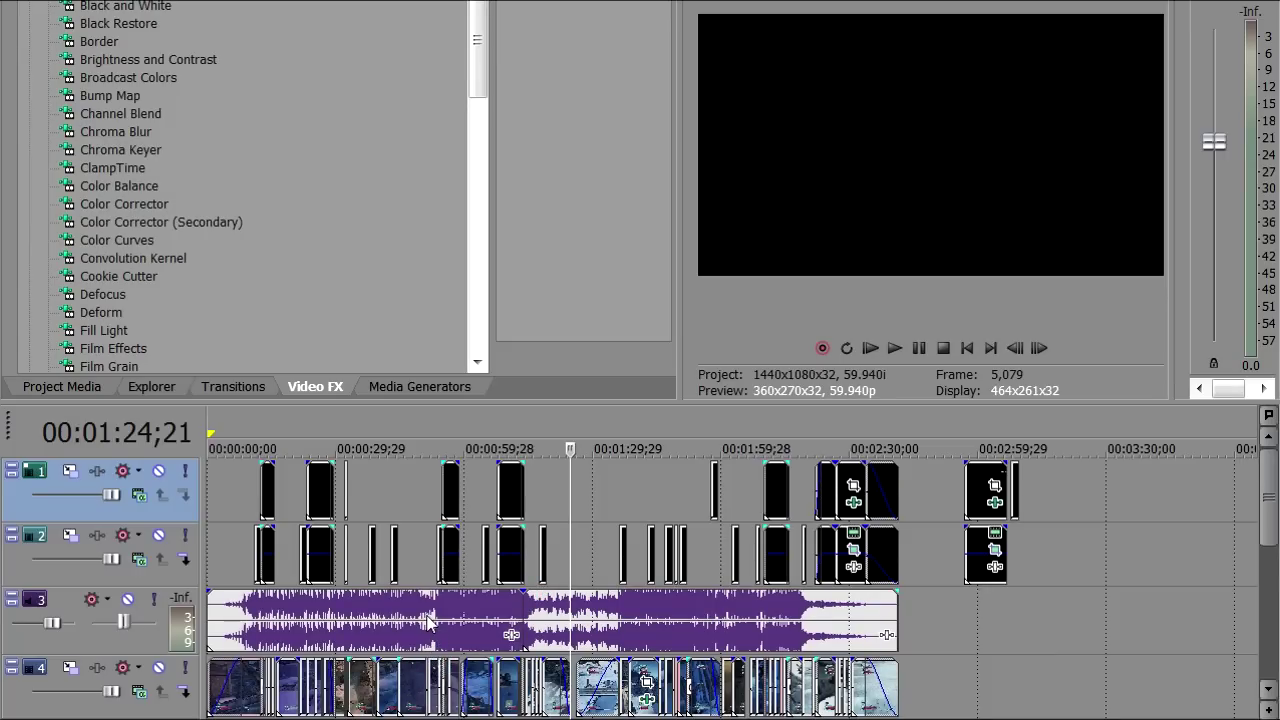
mouse_move(411, 602)
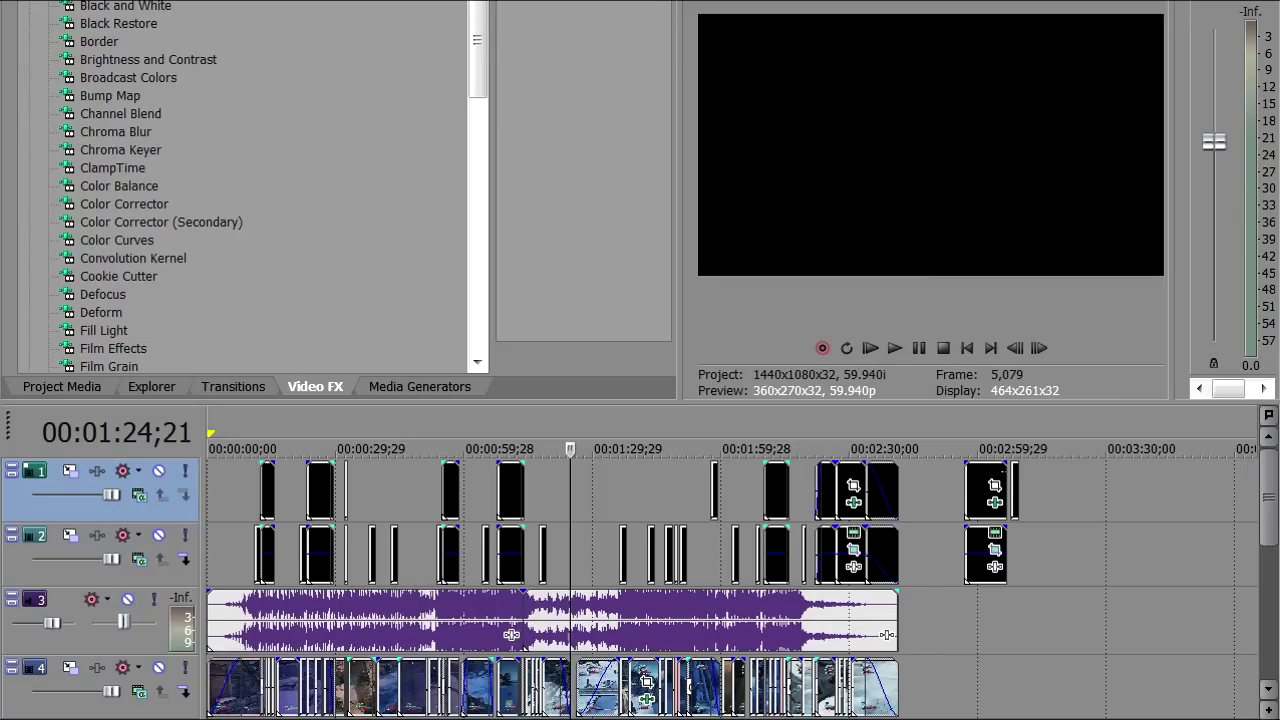
- Switch from the V1.veg project to the untitled Vegas Pro project
click(293, 719)
click(150, 668)
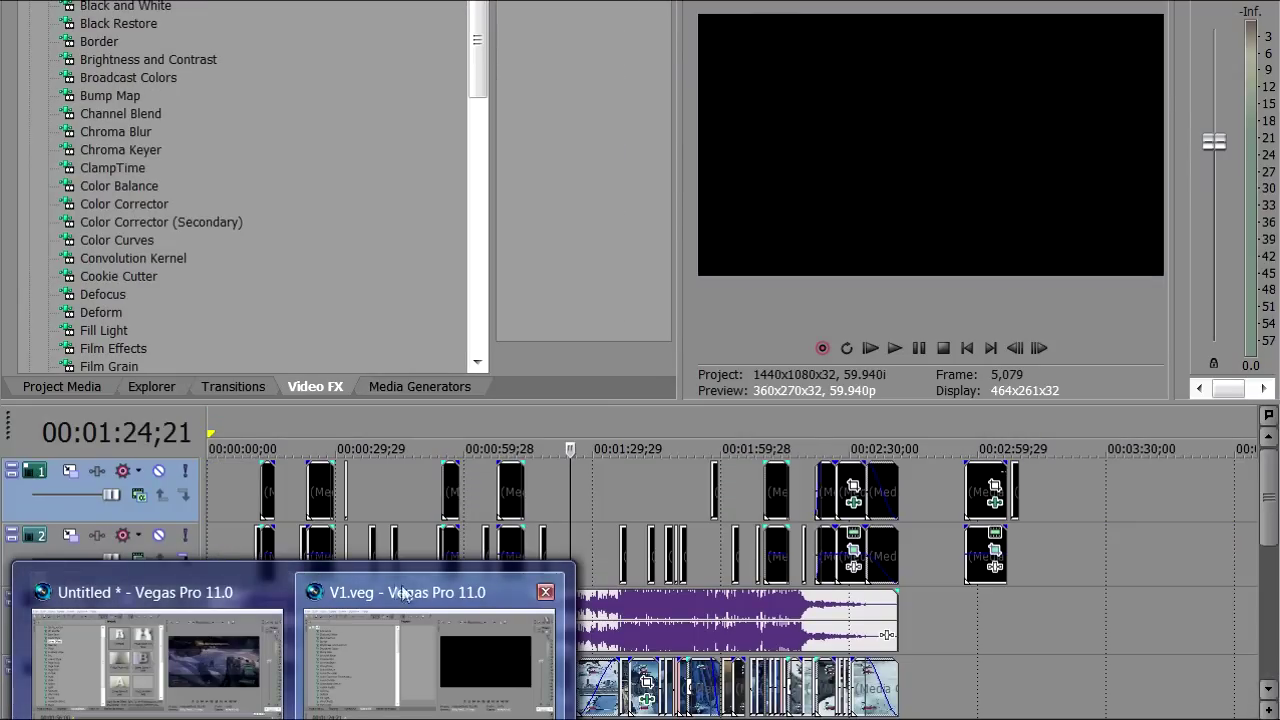
click(405, 594)
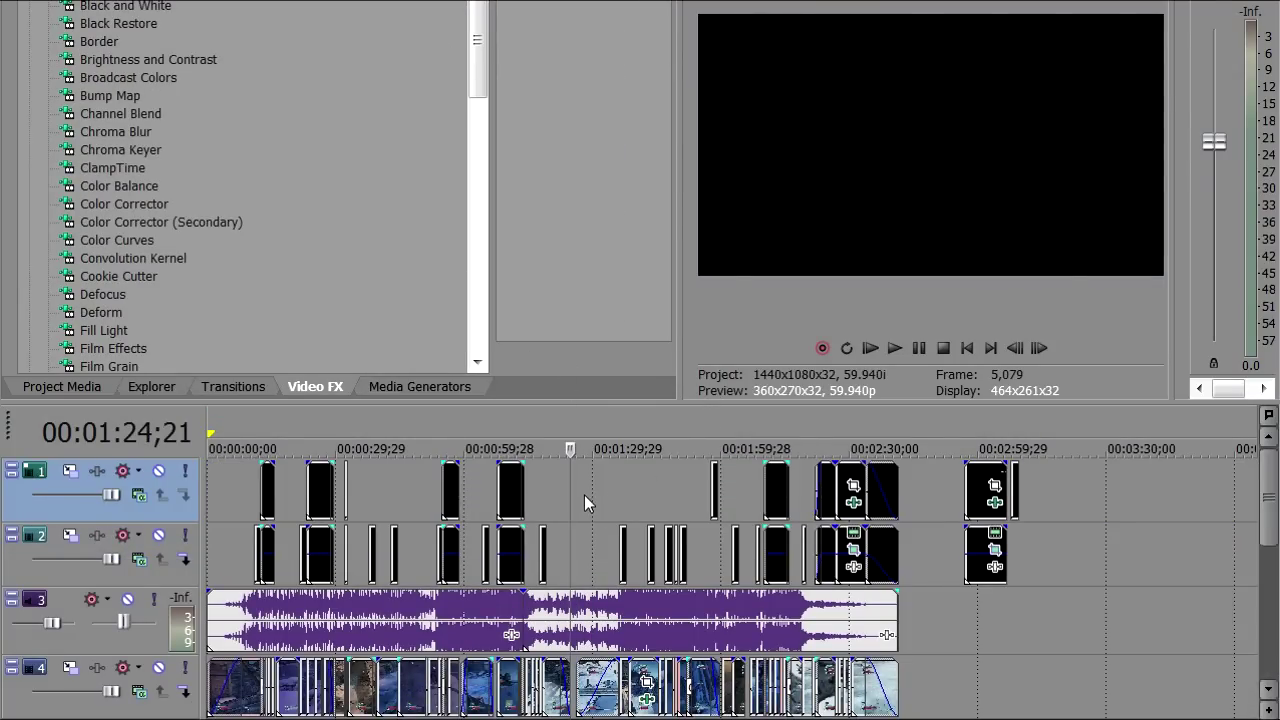
scroll(592, 499, up, 6)
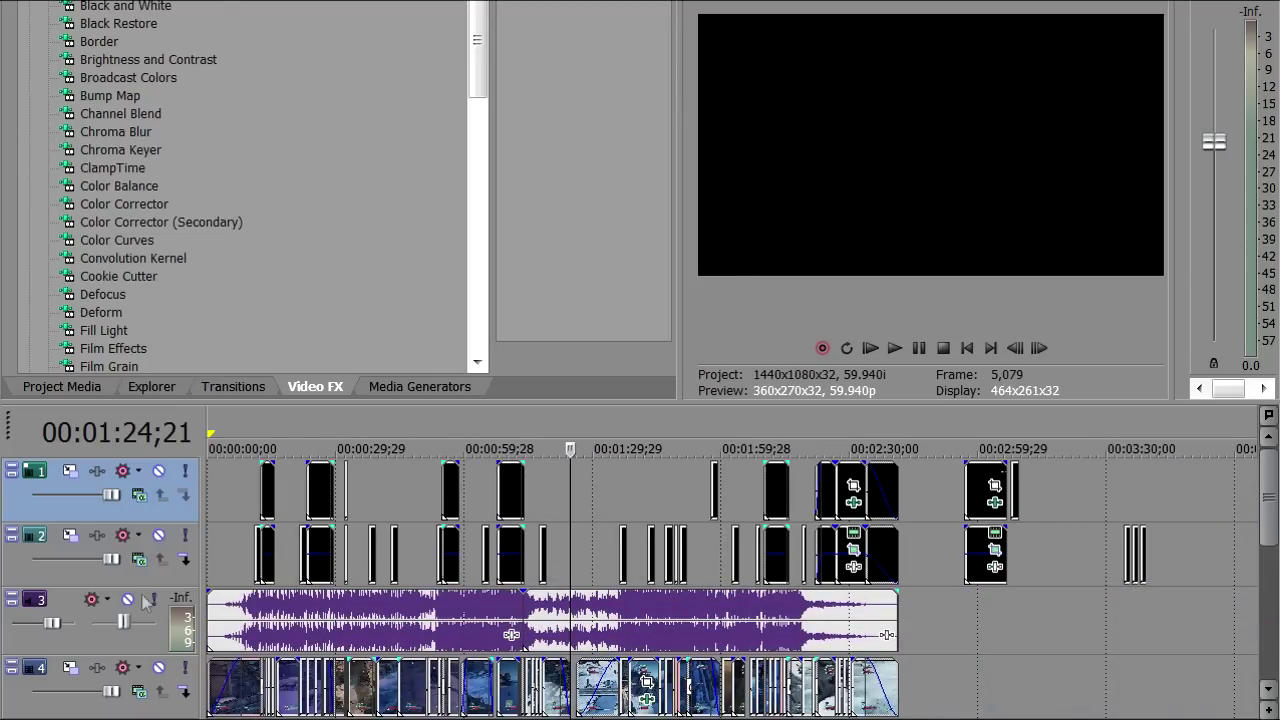
click(185, 647)
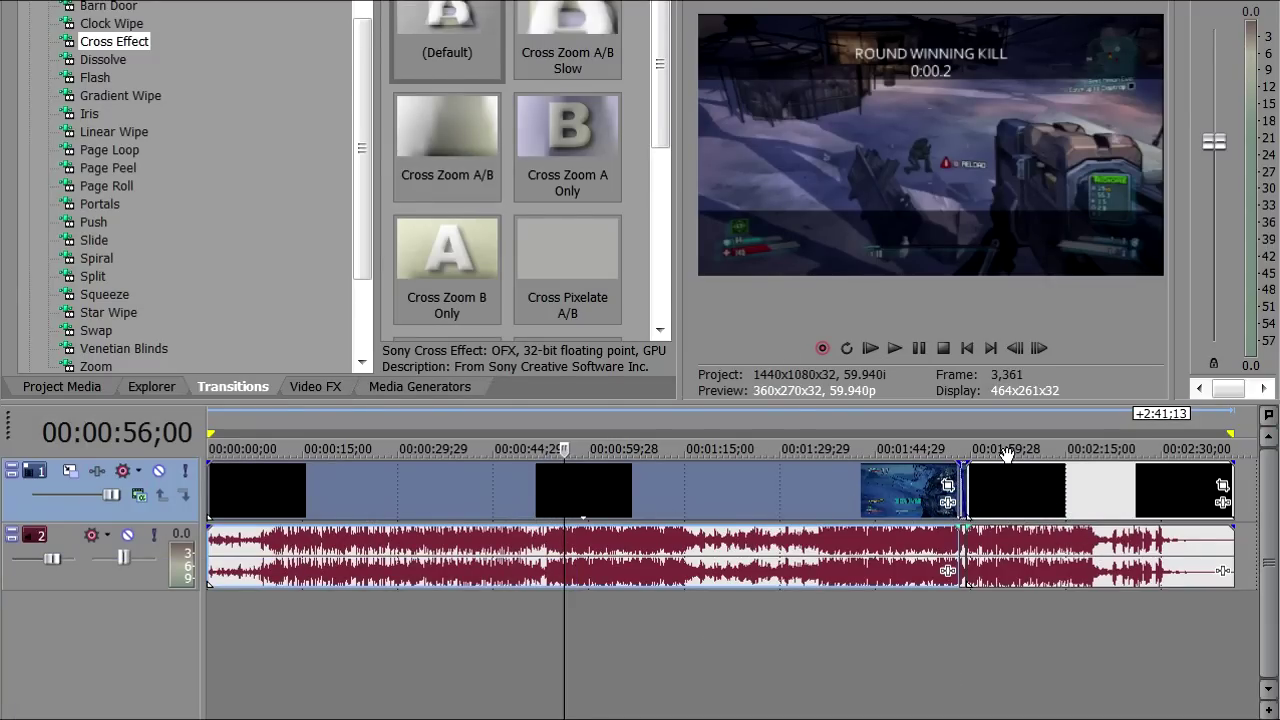
- Open the Event Pan/Crop settings of the V1 clip on track 1 and bring its keyframe timeline into close view
click(947, 485)
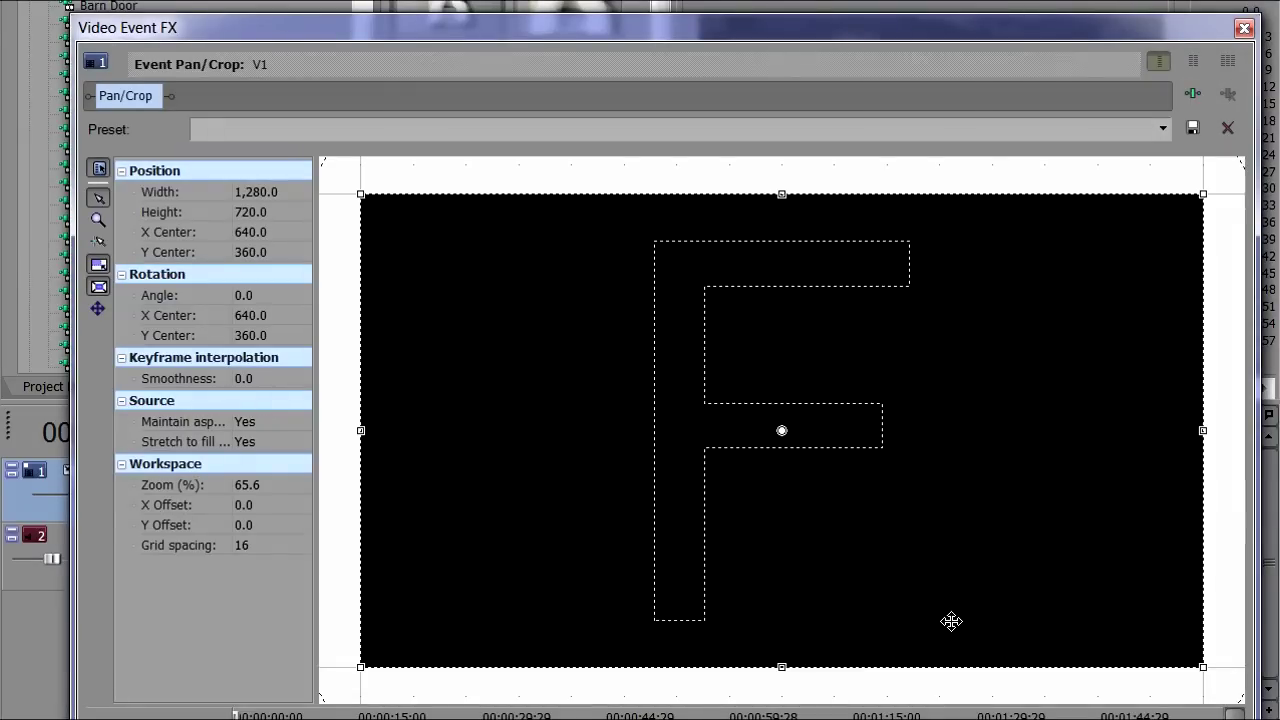
drag(306, 30, 283, 58)
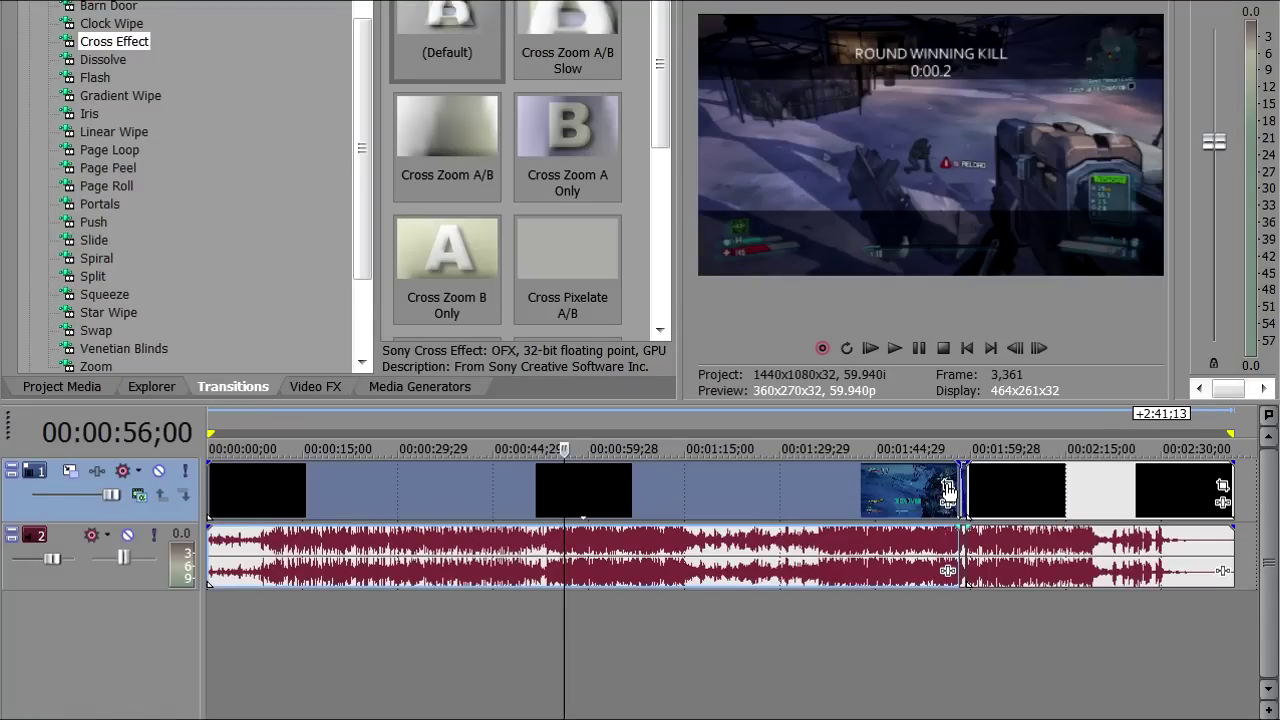
click(936, 478)
scroll(934, 474, up, 4)
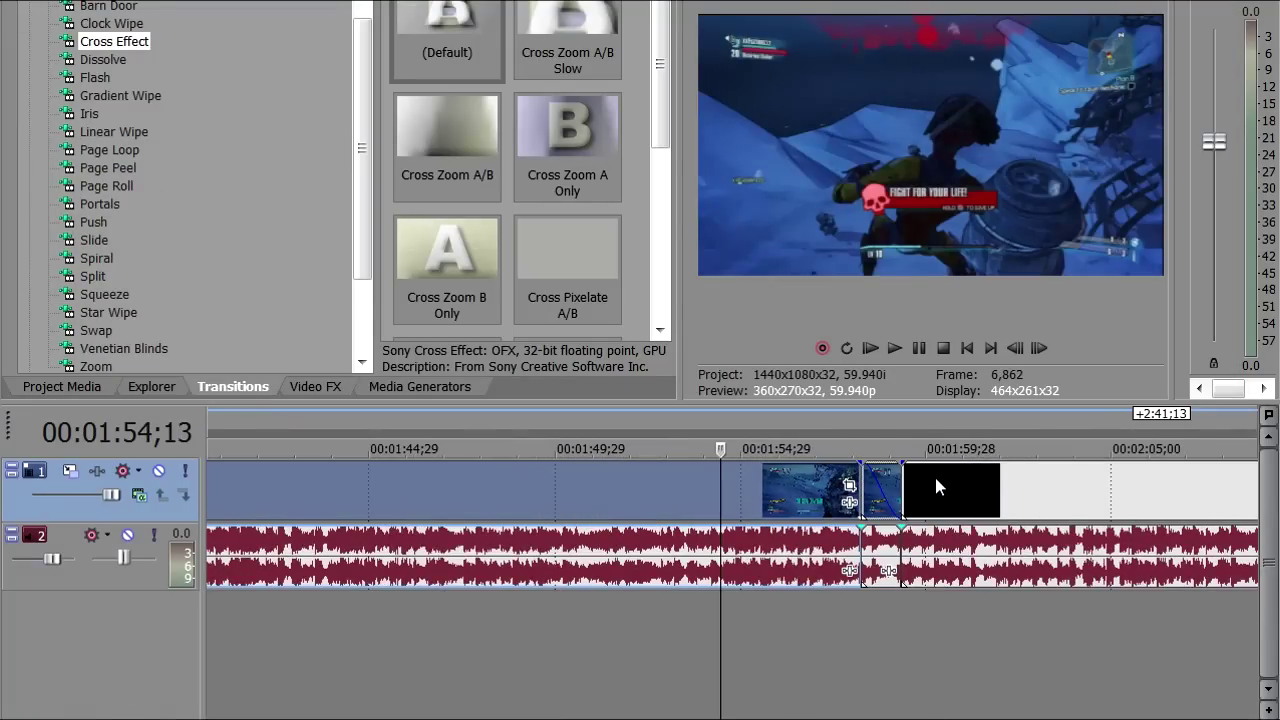
click(850, 486)
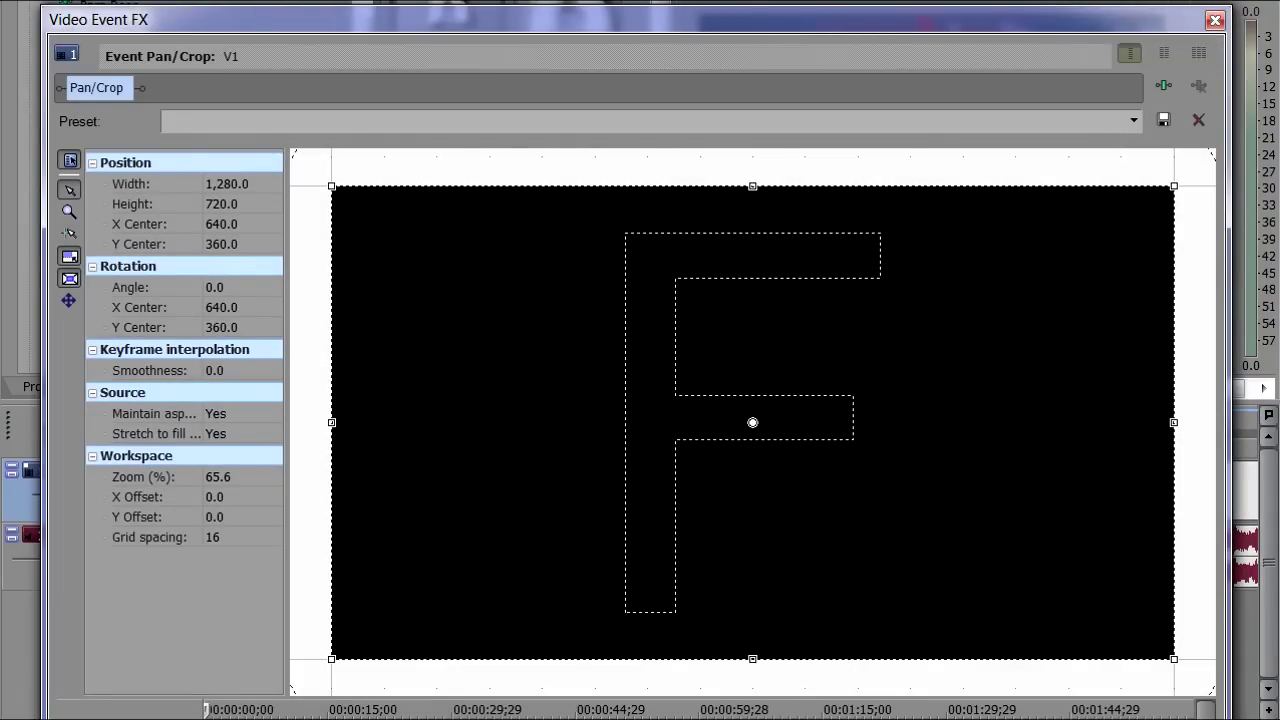
drag(410, 24, 371, 12)
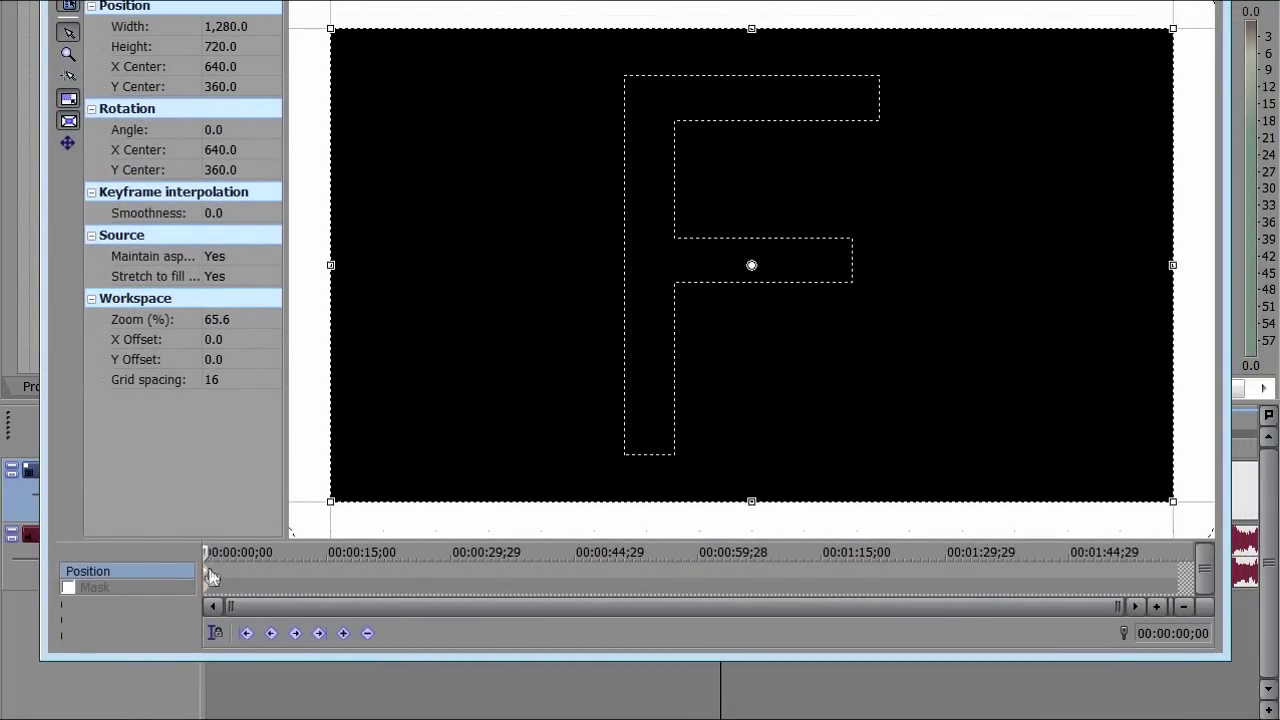
scroll(222, 583, up, 5)
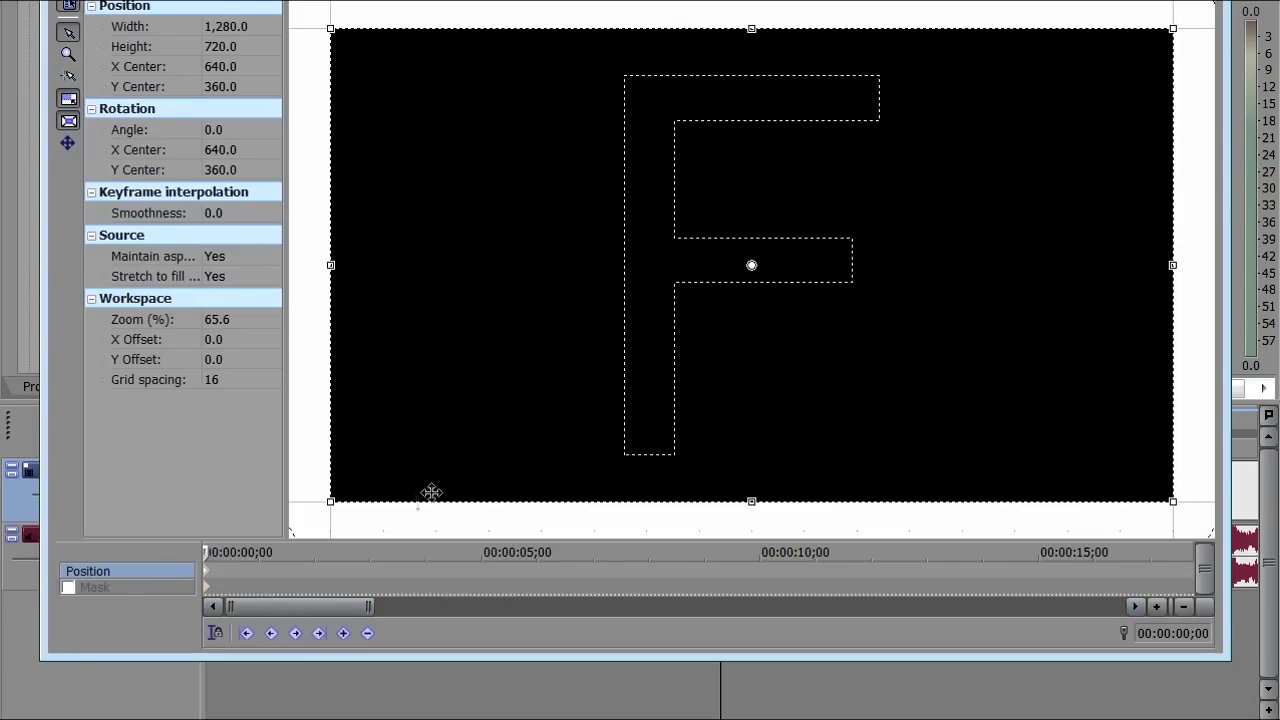
- Add a run of Position keyframes about five frames apart over roughly the first five seconds of the Pan/Crop timeline
click(206, 588)
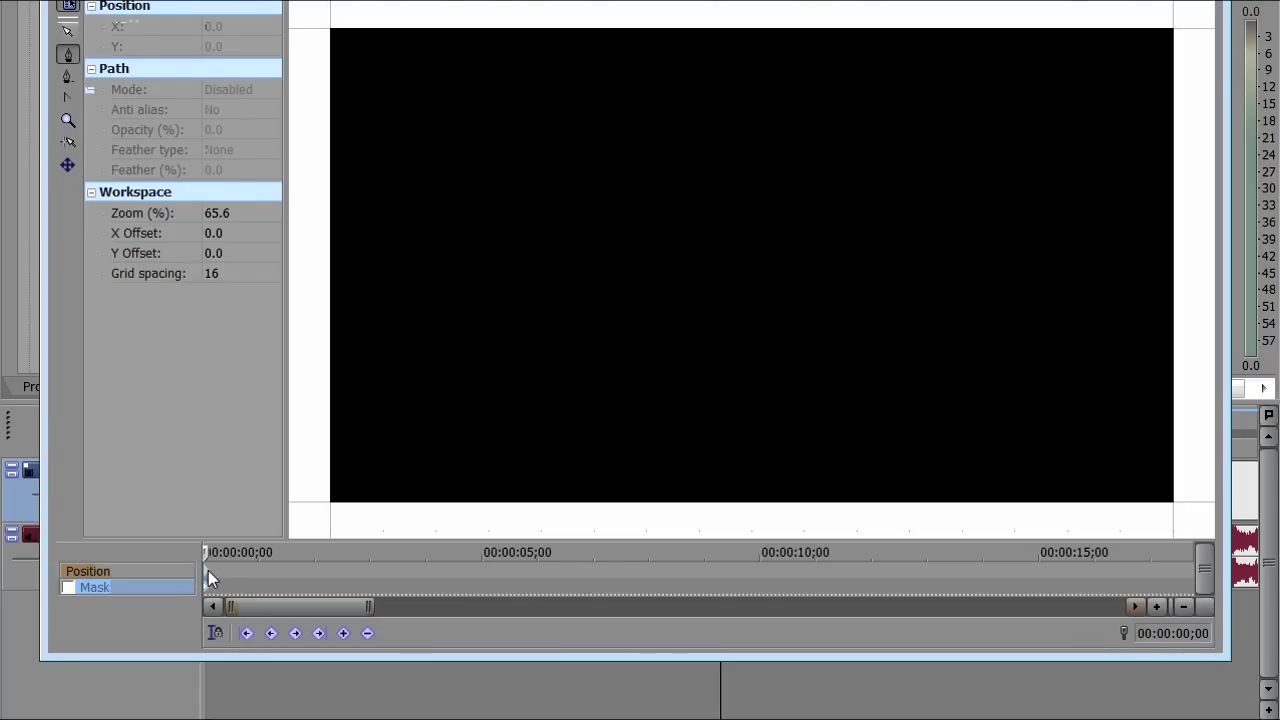
click(208, 570)
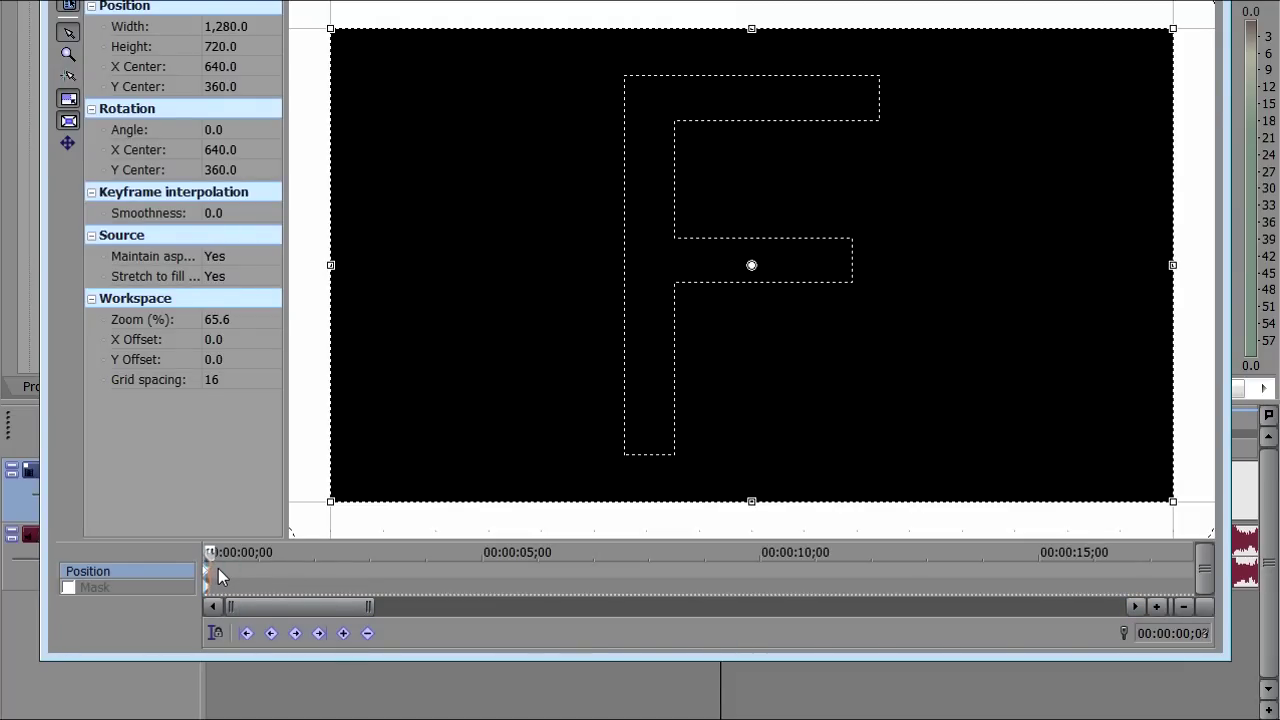
click(340, 641)
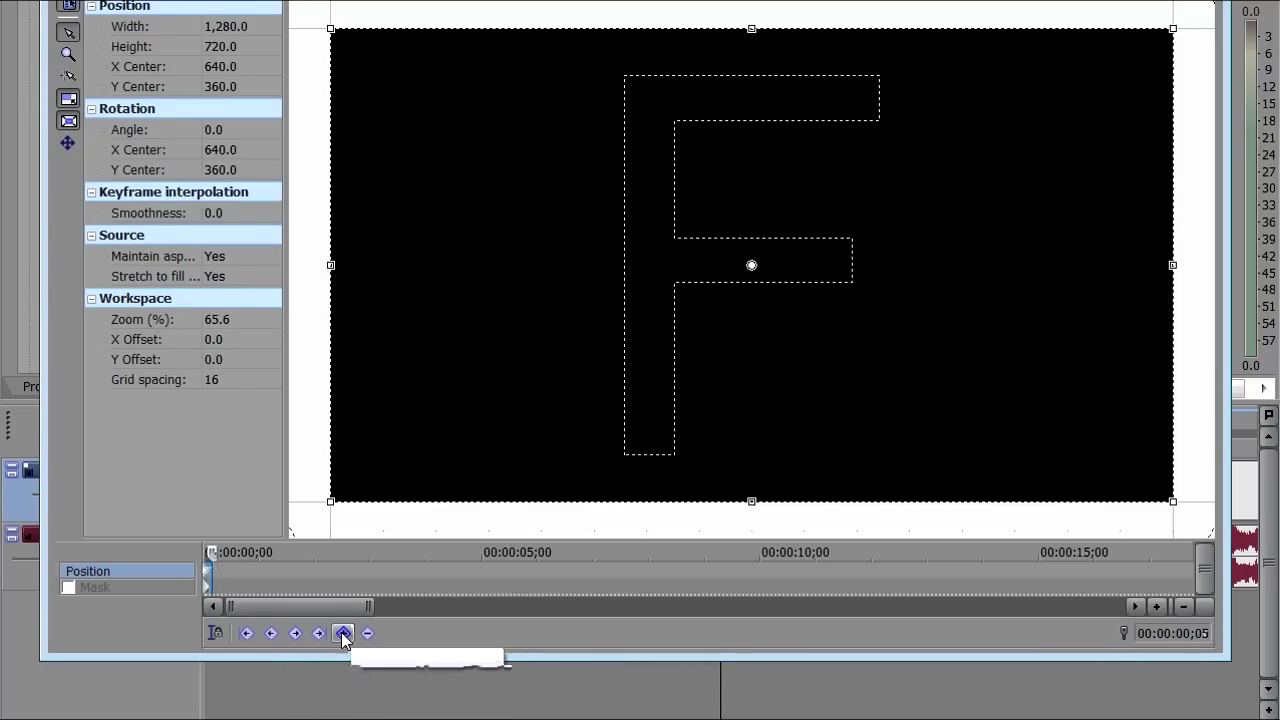
click(207, 577)
scroll(223, 575, up, 3)
scroll(223, 577, up, 2)
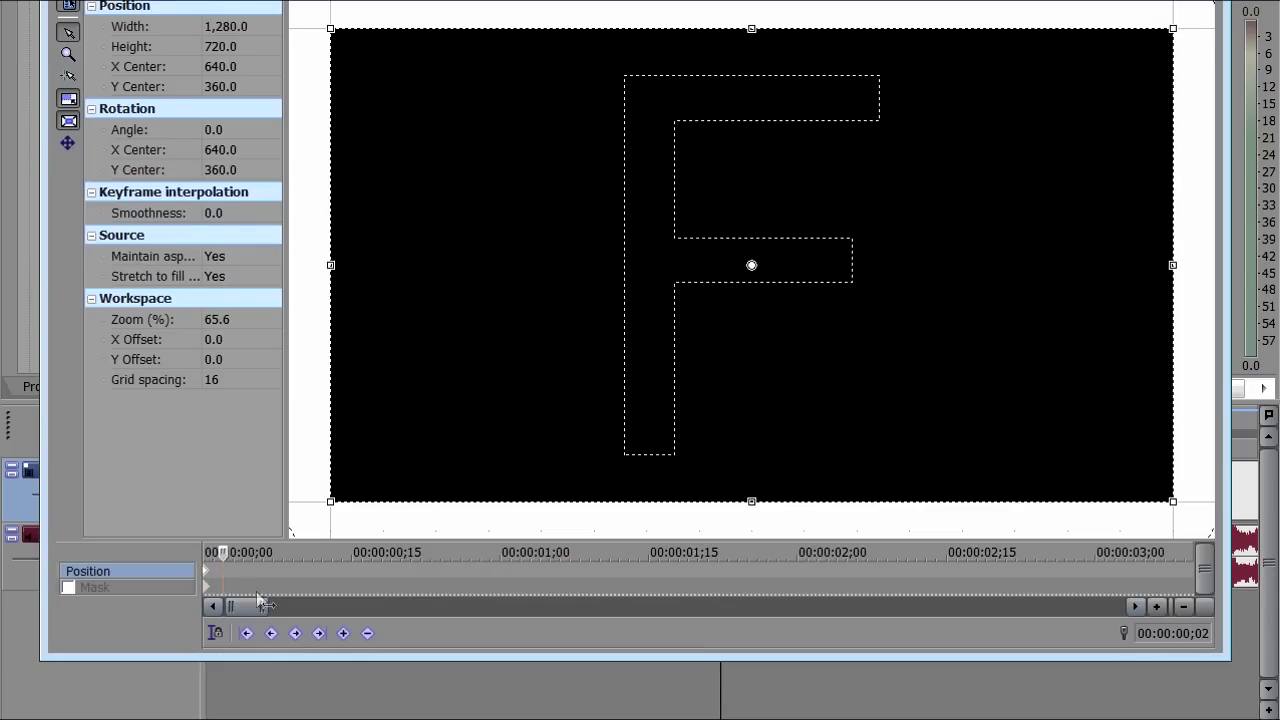
click(343, 633)
key(Right)
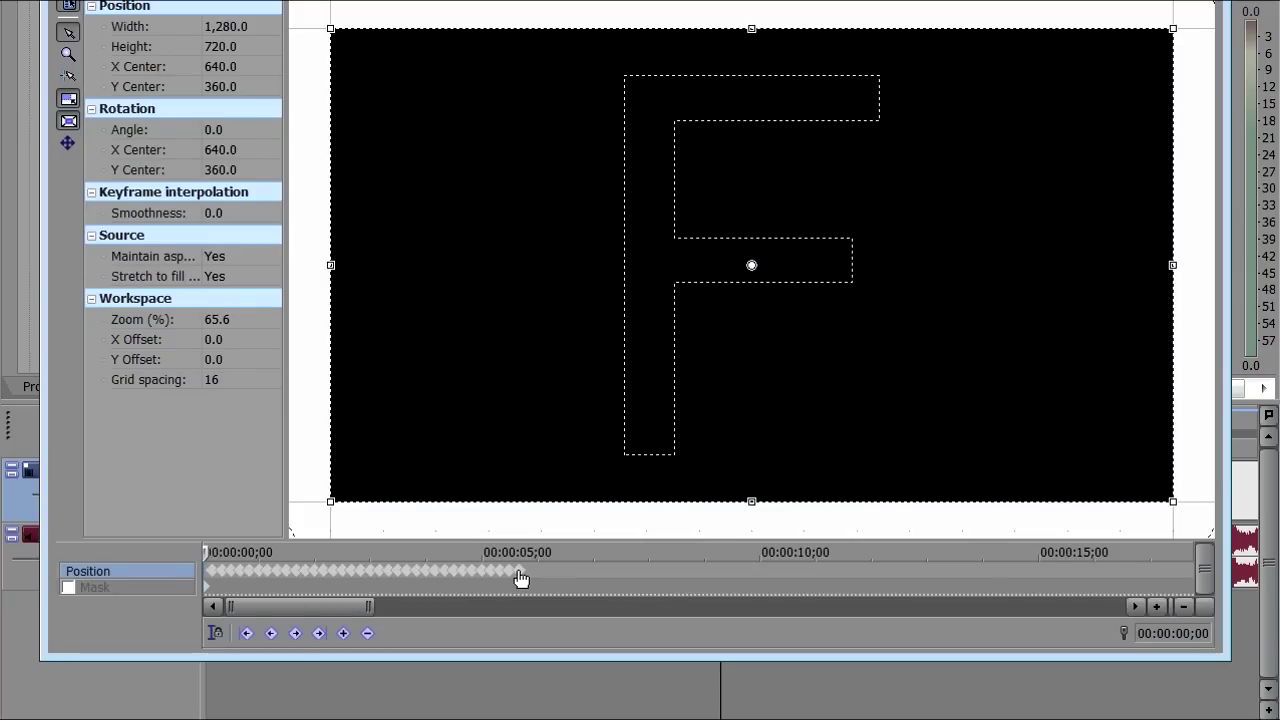
- Delete the added Position keyframes and close the Pan/Crop window
drag(546, 575, 111, 572)
key(Delete)
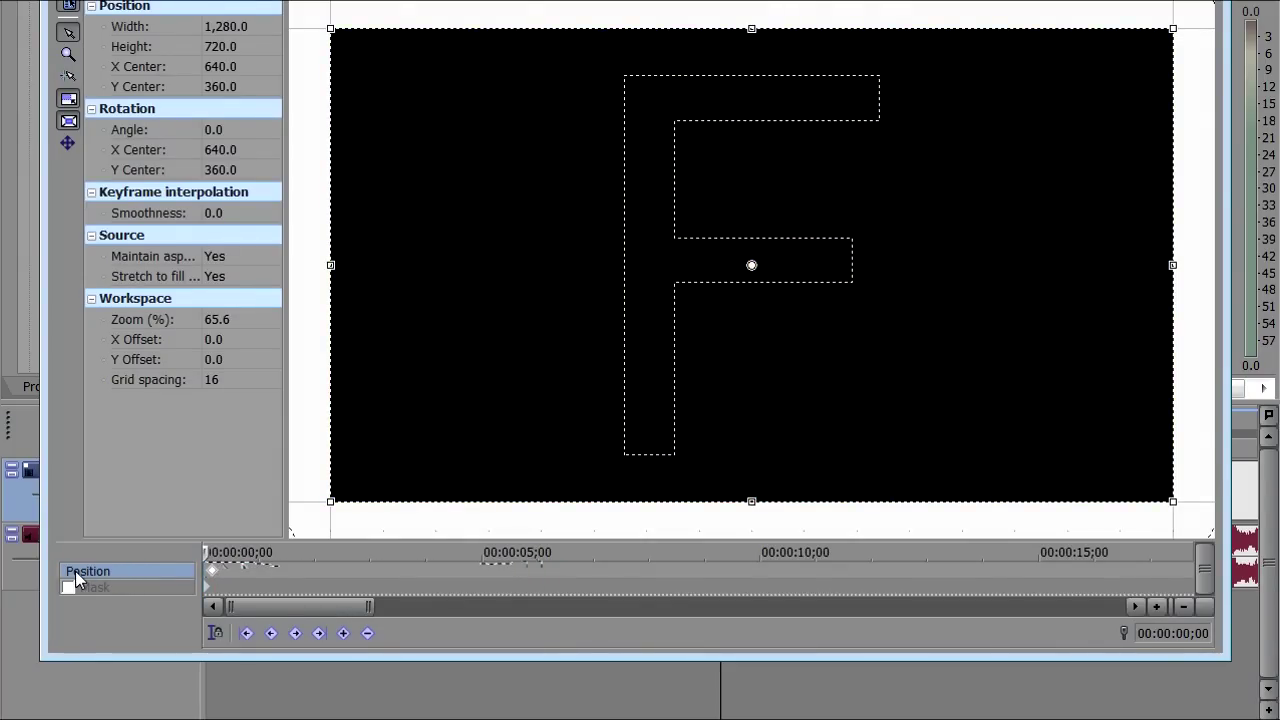
click(214, 571)
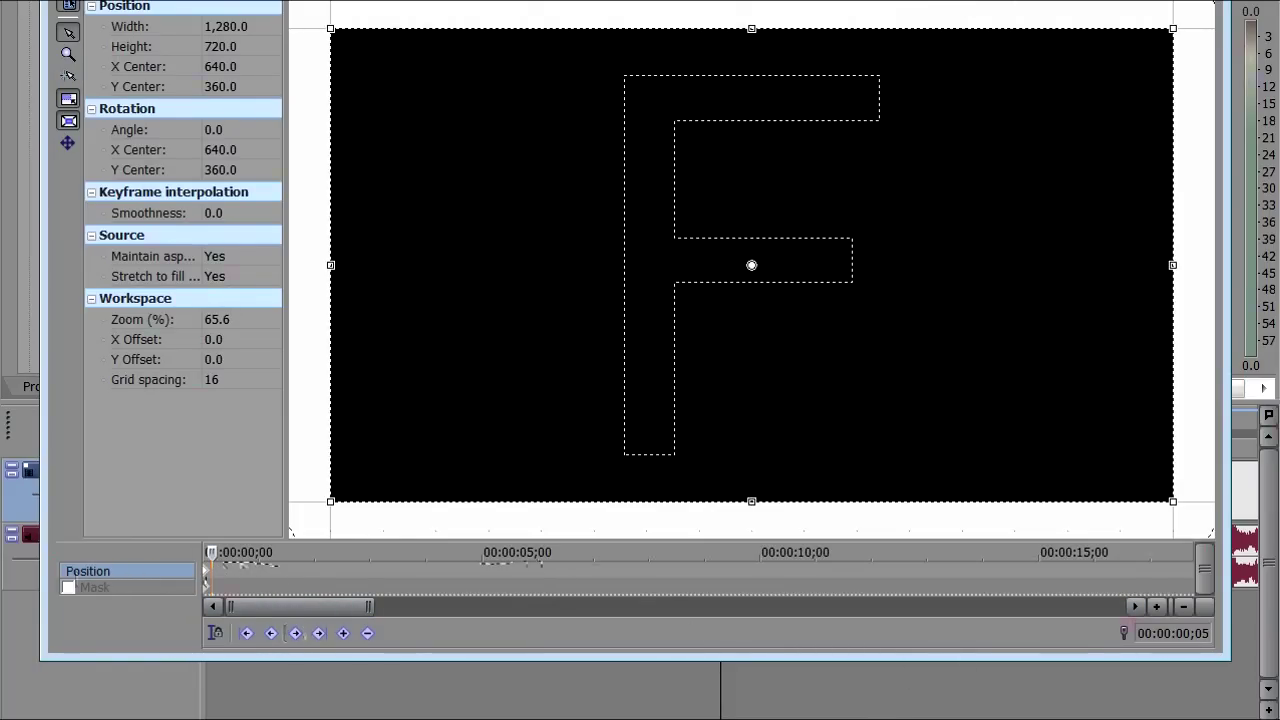
key(alt+F4)
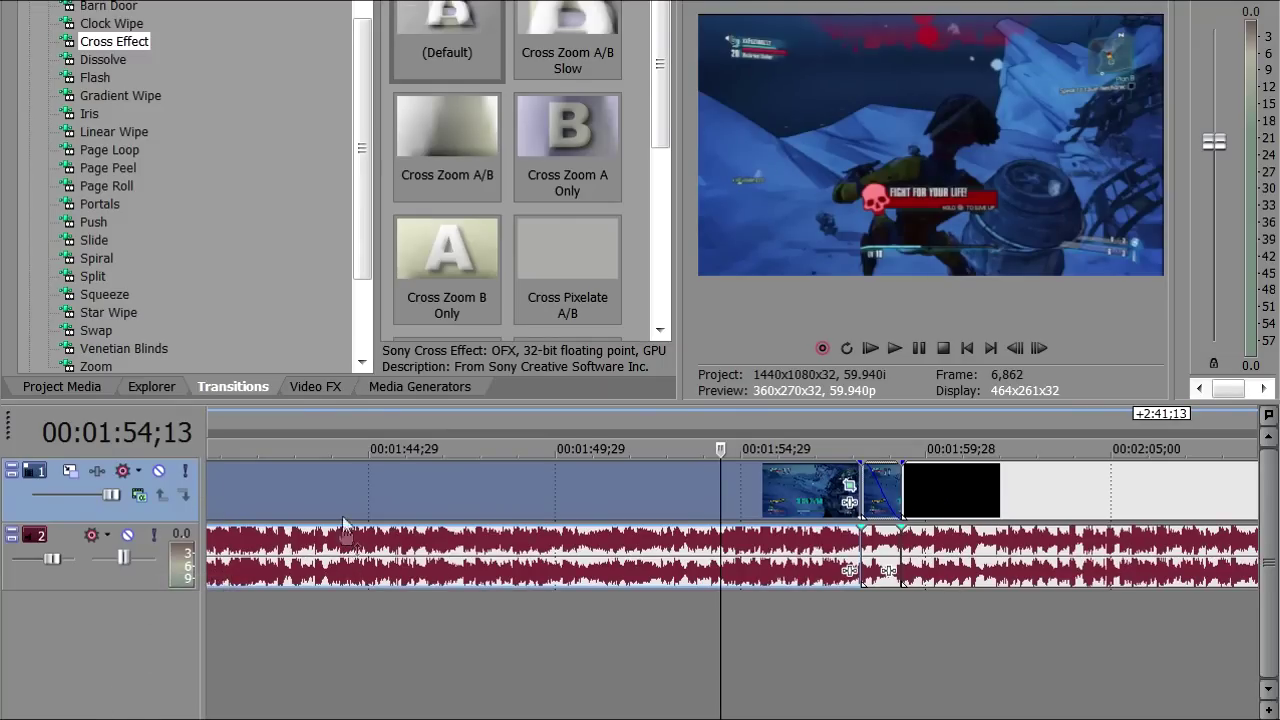
- Move the project playhead to the start of the V1 clip, at 00:00:00;04
click(227, 485)
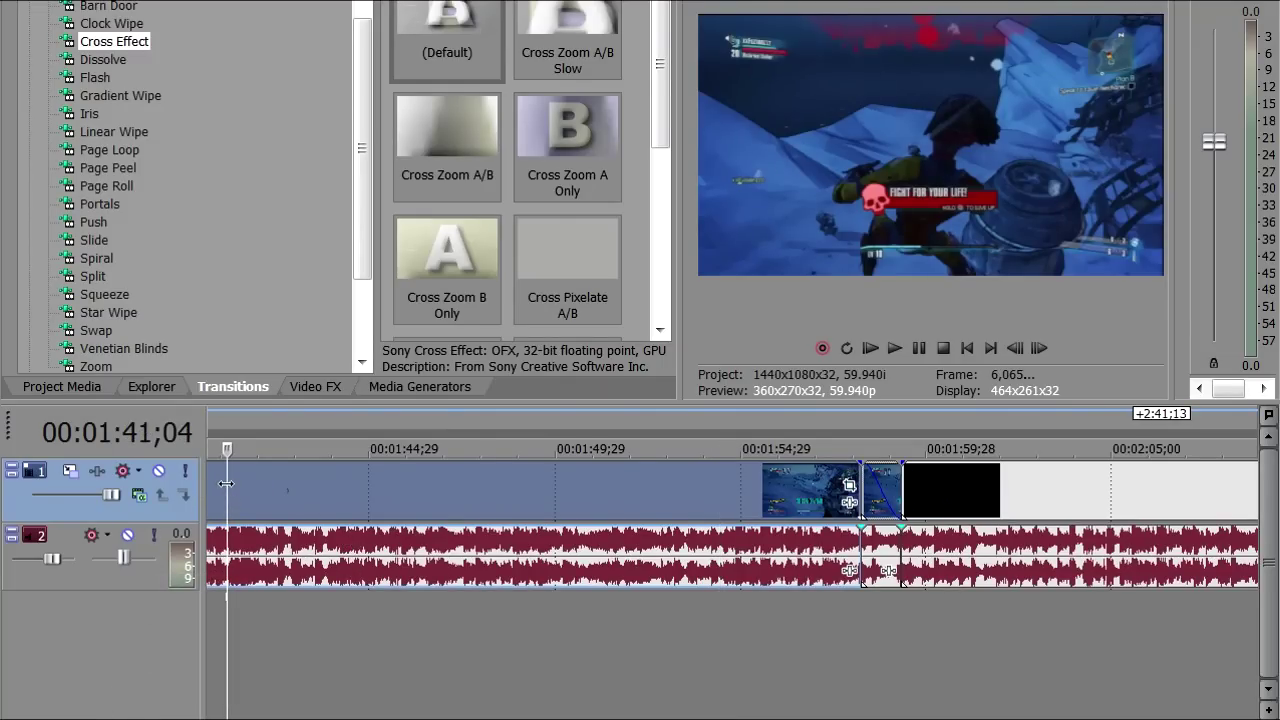
scroll(227, 485, down, 5)
click(212, 485)
scroll(254, 451, up, 1)
key(Right)
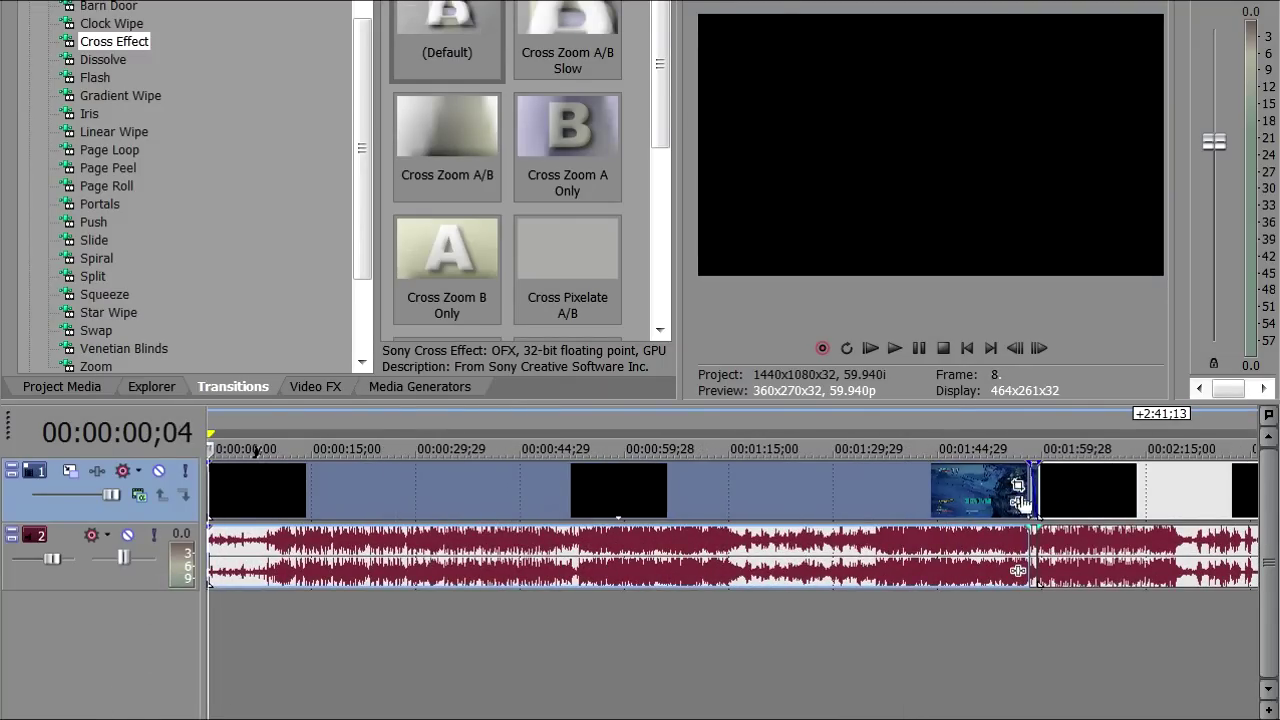
- Move the playhead to 00:01:46;02 in the V1 clip and open the clip's Event Pan/Crop settings
click(1021, 482)
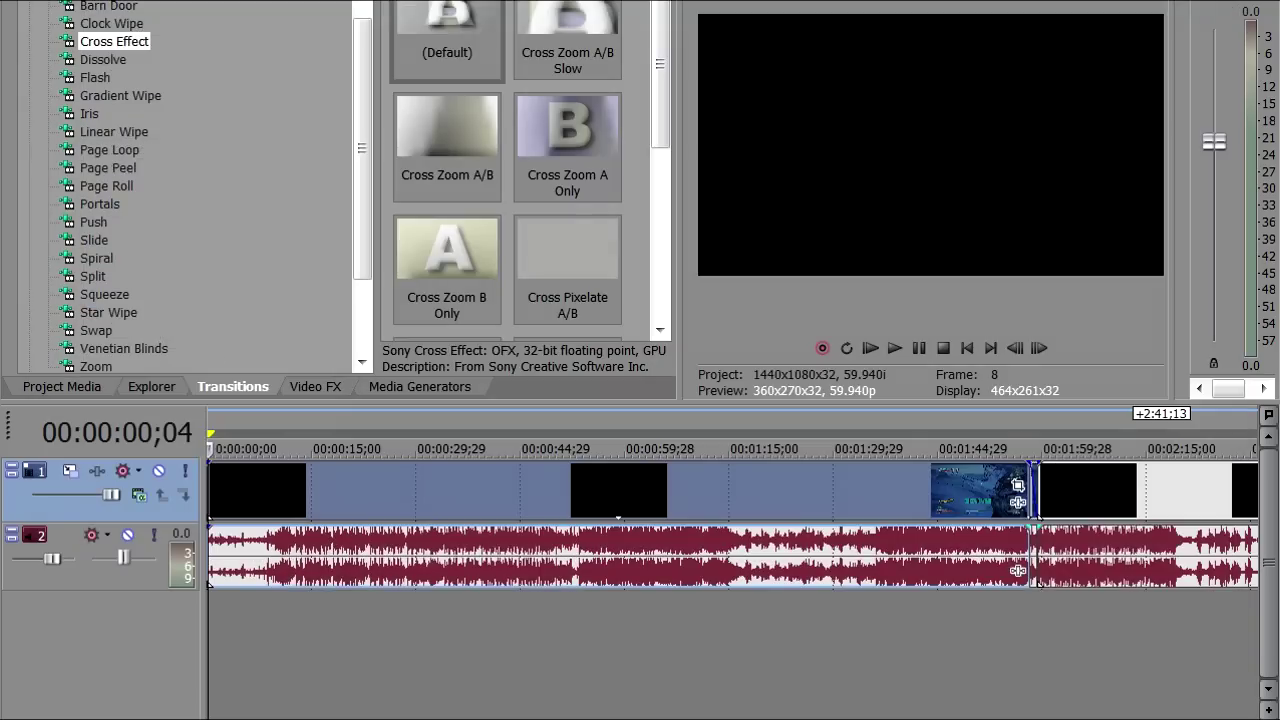
click(610, 492)
click(977, 487)
click(830, 495)
click(1019, 488)
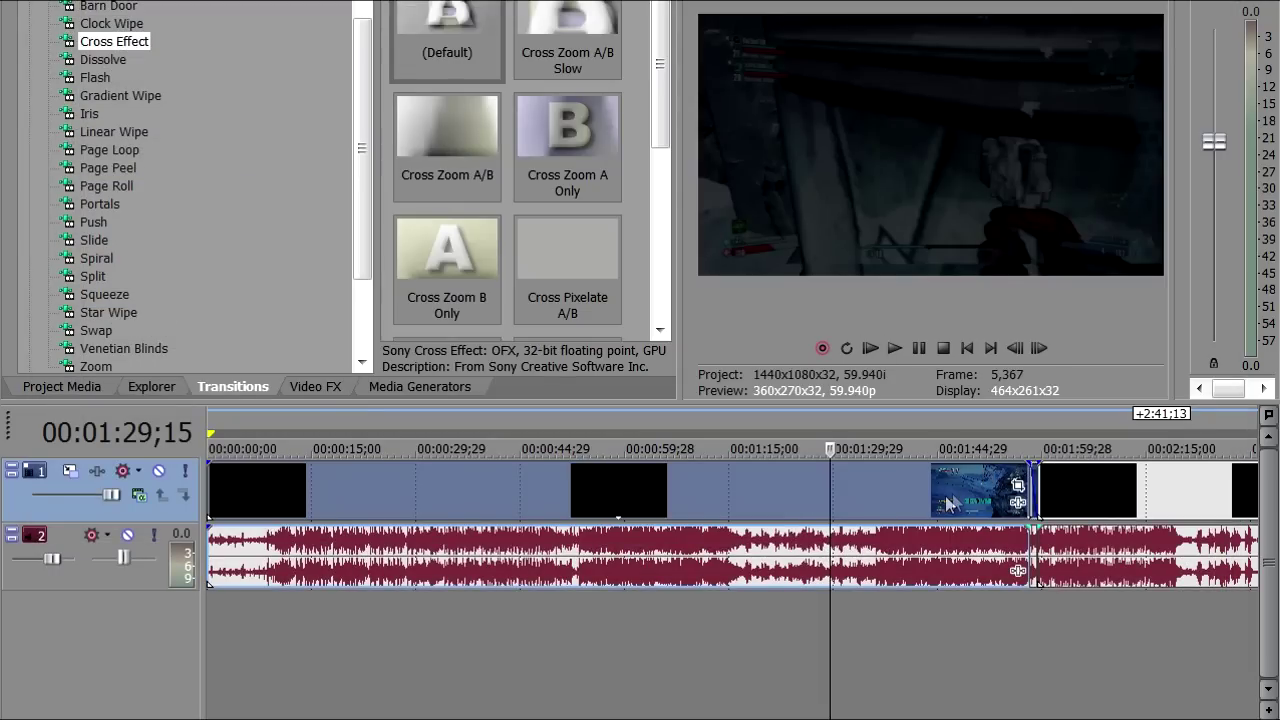
click(945, 495)
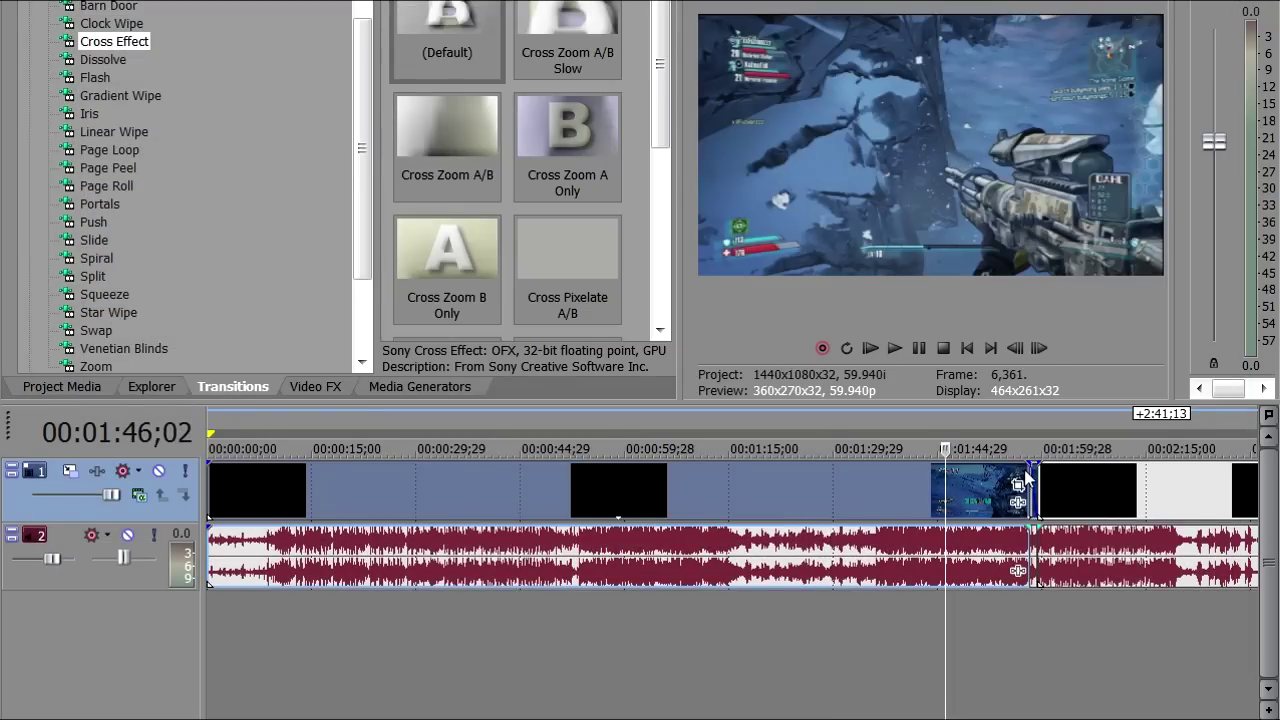
click(1017, 488)
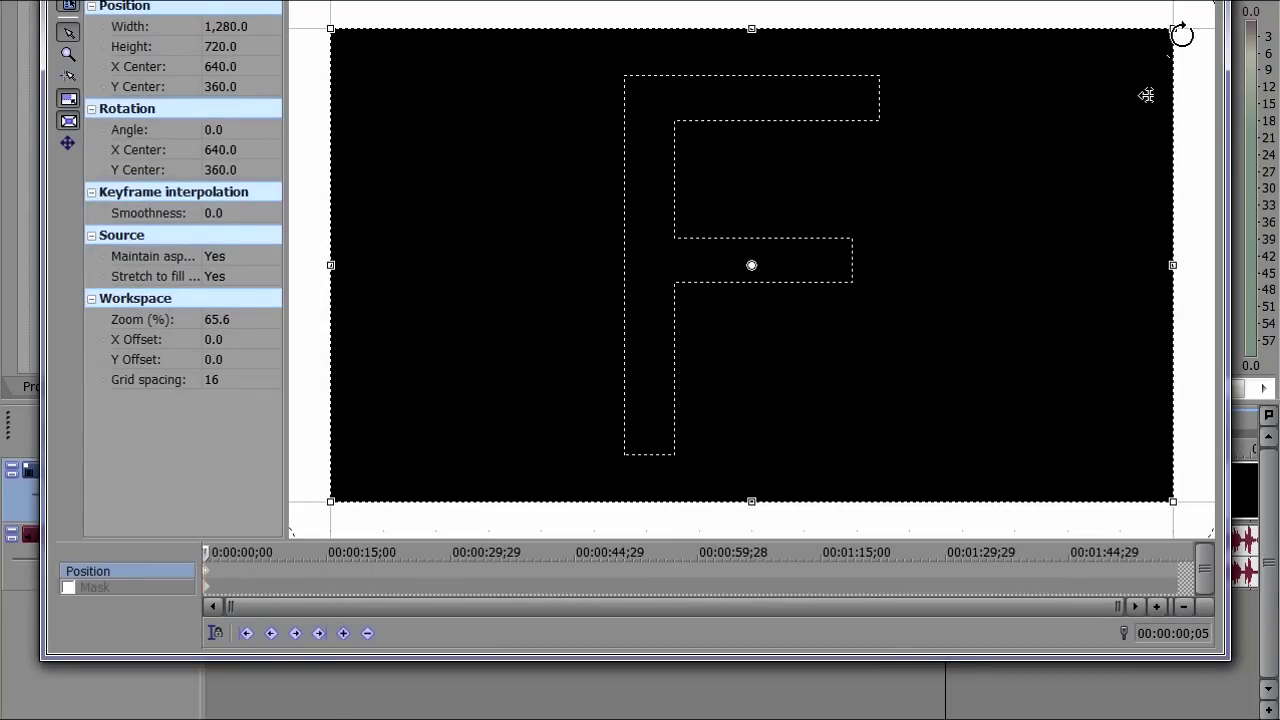
- Apply the HD PVR preset to crop the V1 clip's frame to 1,222.1 by 687.5
scroll(1146, 95, up, 1)
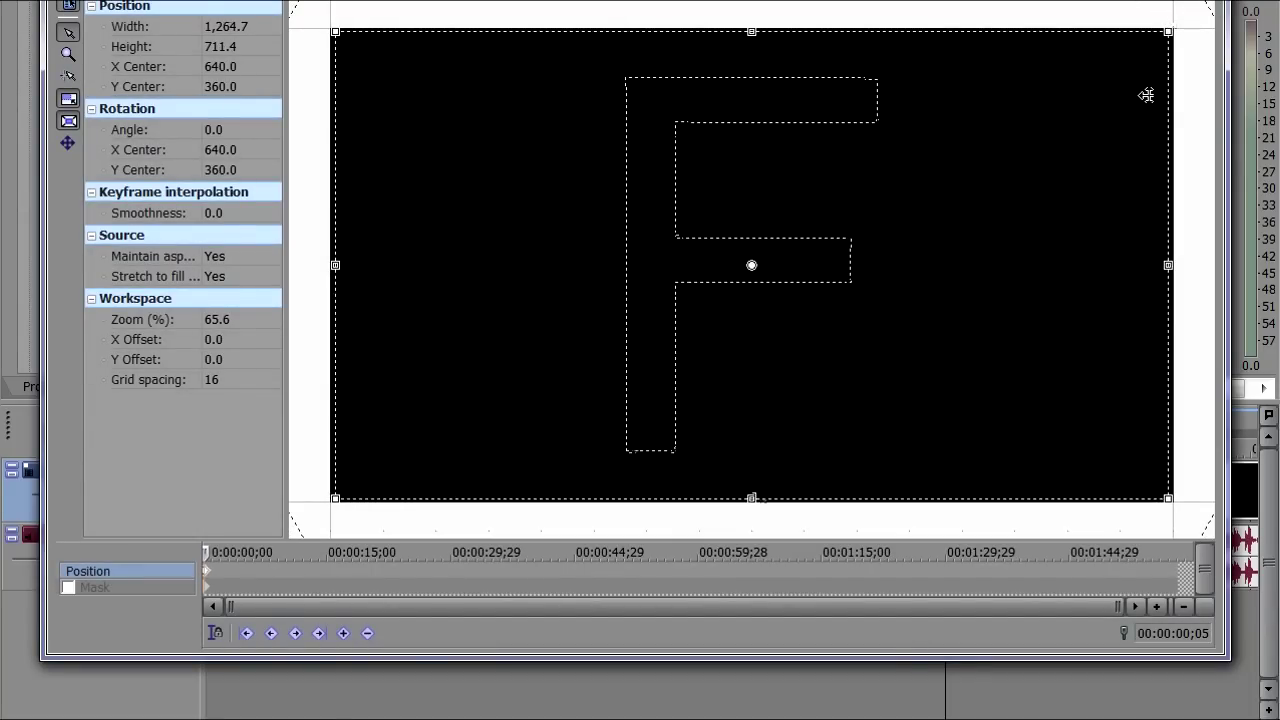
click(1134, 3)
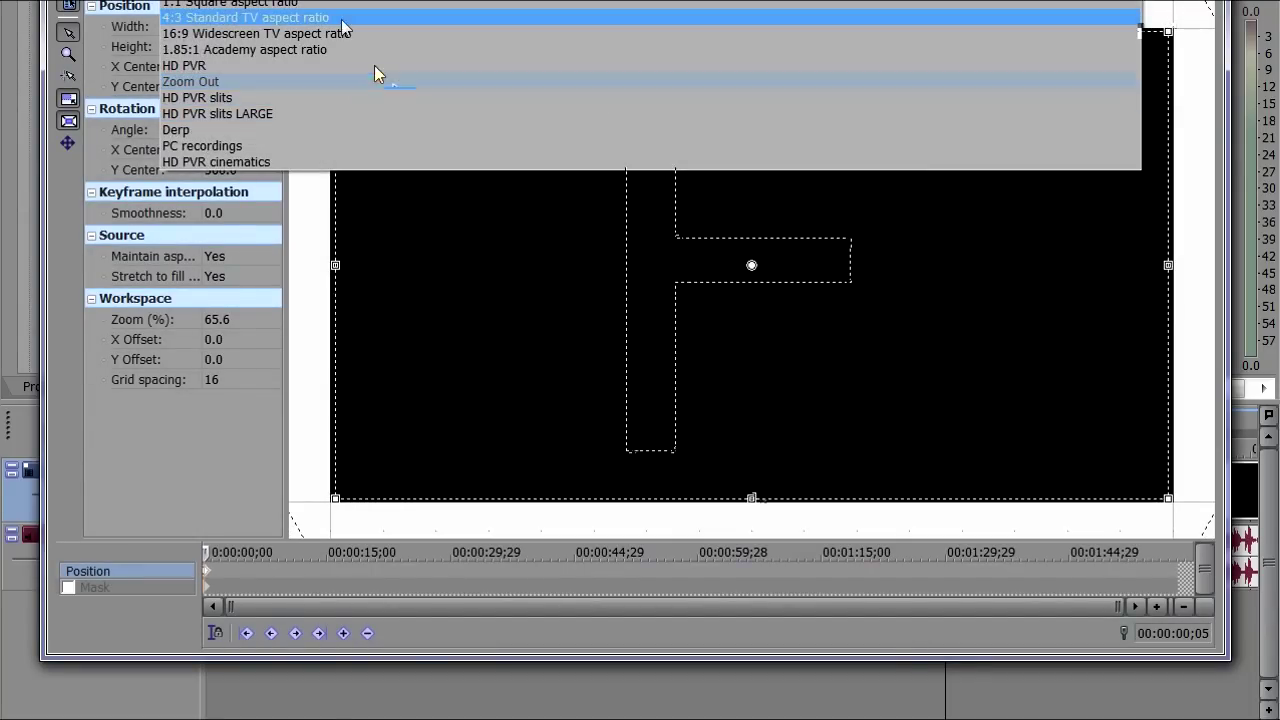
click(201, 66)
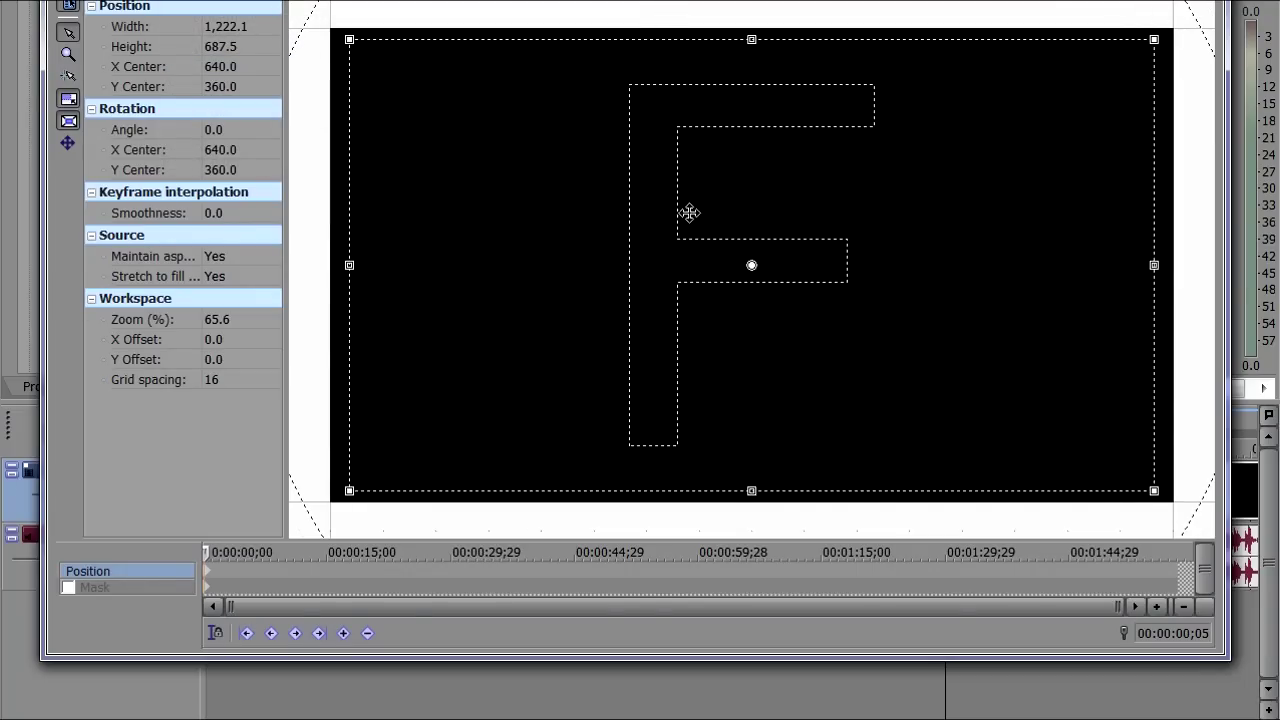
- Shift the crop frame around its center in small alternating moves, and reset it to 1,280 by 720
drag(604, 254, 681, 236)
key(Up)
key(Up)
key(Left)
key(Down)
key(Left)
key(Left)
key(Right)
key(Right)
key(Up)
key(Right)
key(Left)
key(Down)
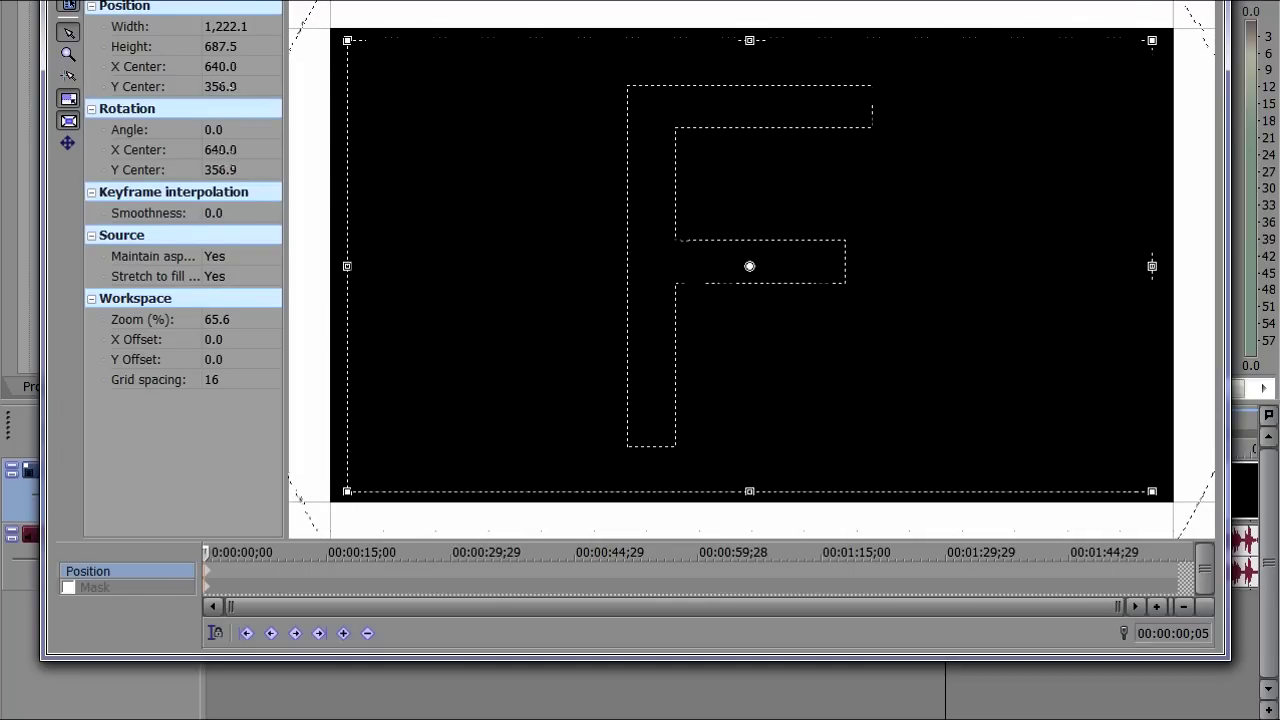
click(437, 2)
click(282, 2)
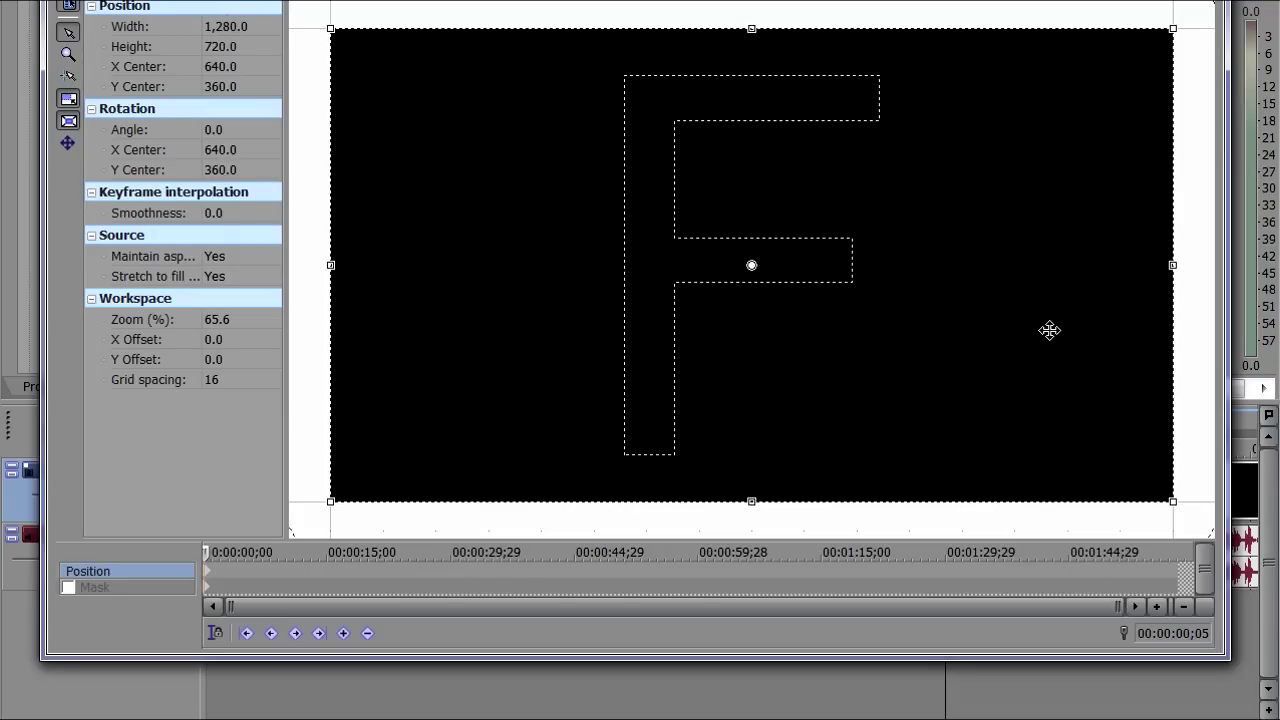
key(Left)
key(Up)
key(Right)
key(Down)
key(Down)
key(Right)
key(Right)
key(Up)
key(Up)
key(Down)
key(Down)
key(Down)
key(Down)
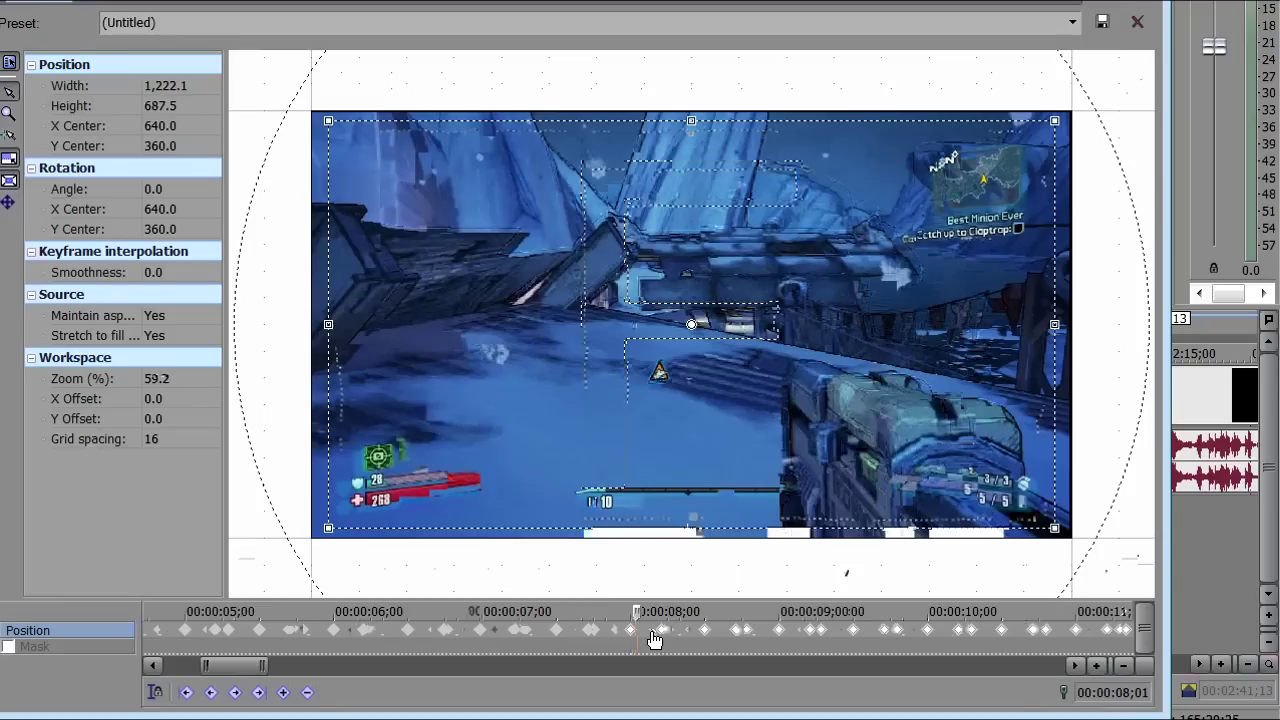
- Paste the copied block of Position keyframes at 00:00:08;05 in the clip's keyframe track
click(655, 640)
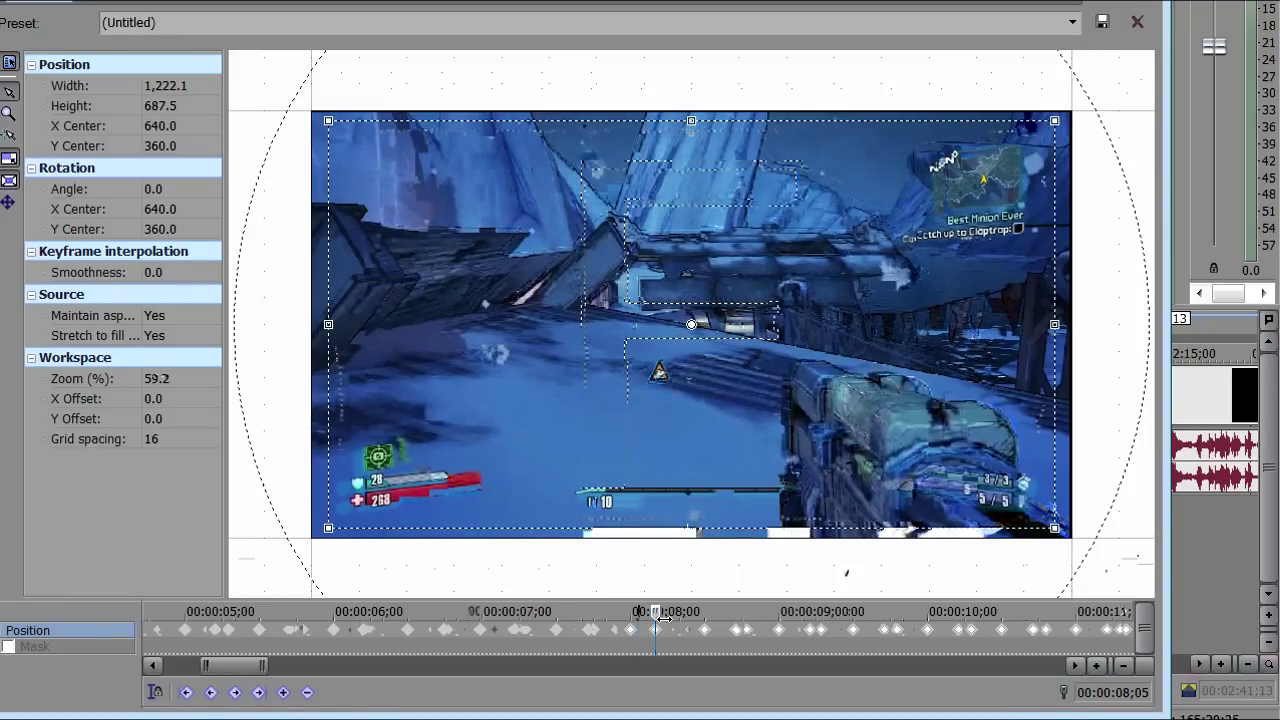
scroll(660, 625, down, 3)
scroll(662, 618, down, 3)
scroll(370, 604, up, 2)
scroll(300, 625, up, 3)
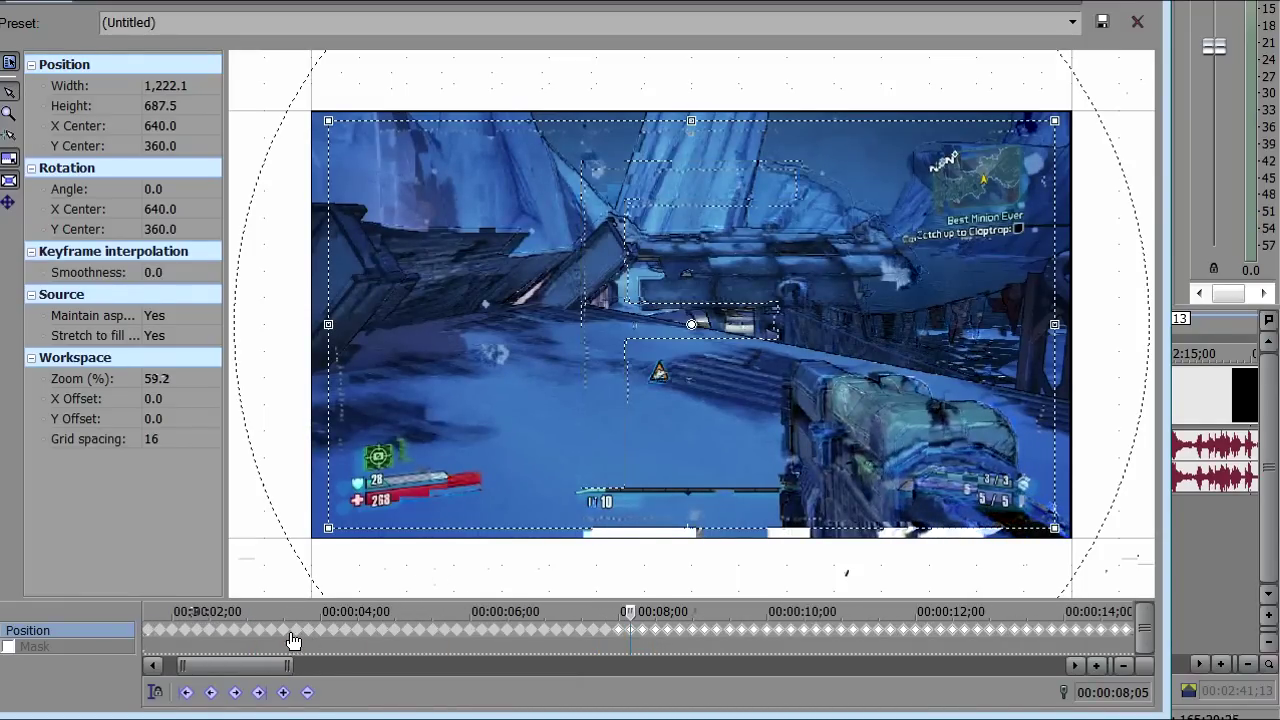
- Paste the keyframe block again directly after the last keyframe, at 00:00:16;00
scroll(312, 604, down, 3)
click(593, 638)
scroll(593, 638, up, 1)
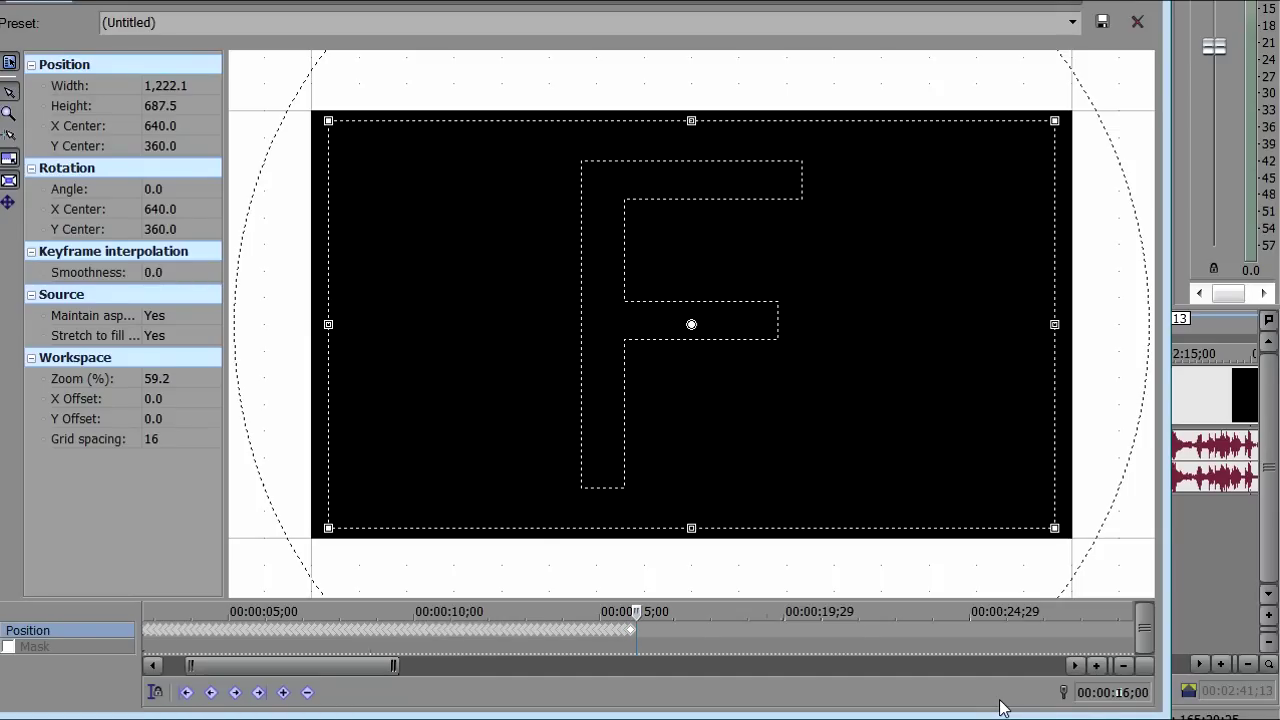
scroll(792, 614, down, 2)
scroll(536, 636, down, 2)
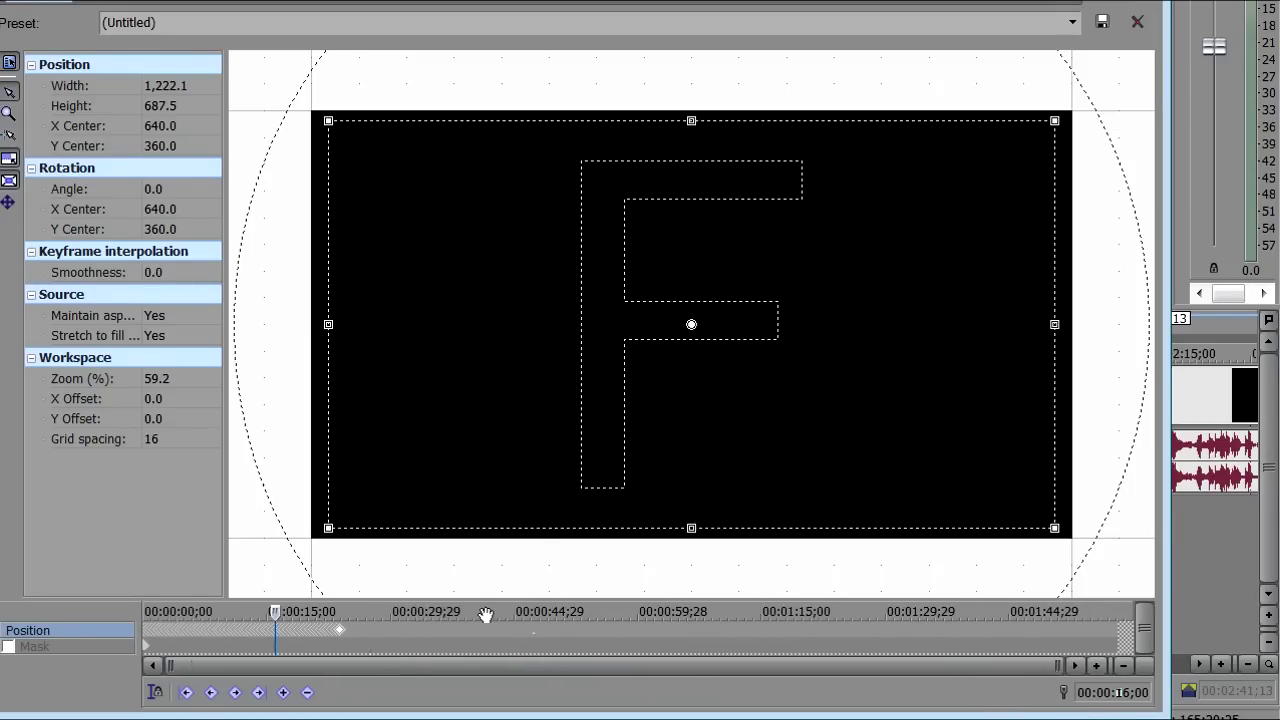
scroll(490, 614, up, 3)
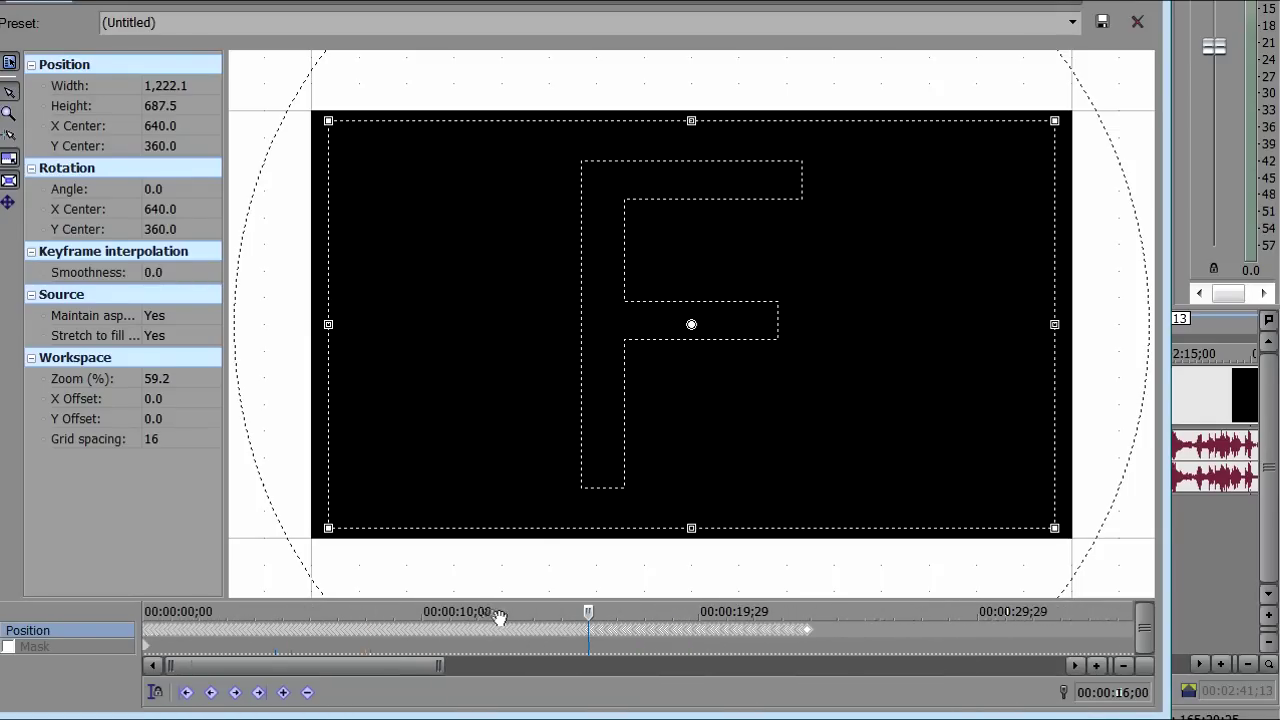
- Move just past the end of the keyframe row to 00:00:24;00 and paste the block there
click(809, 630)
scroll(809, 630, up, 3)
scroll(809, 630, down, 1)
key(Right)
key(Right)
key(Right)
key(Right)
key(Right)
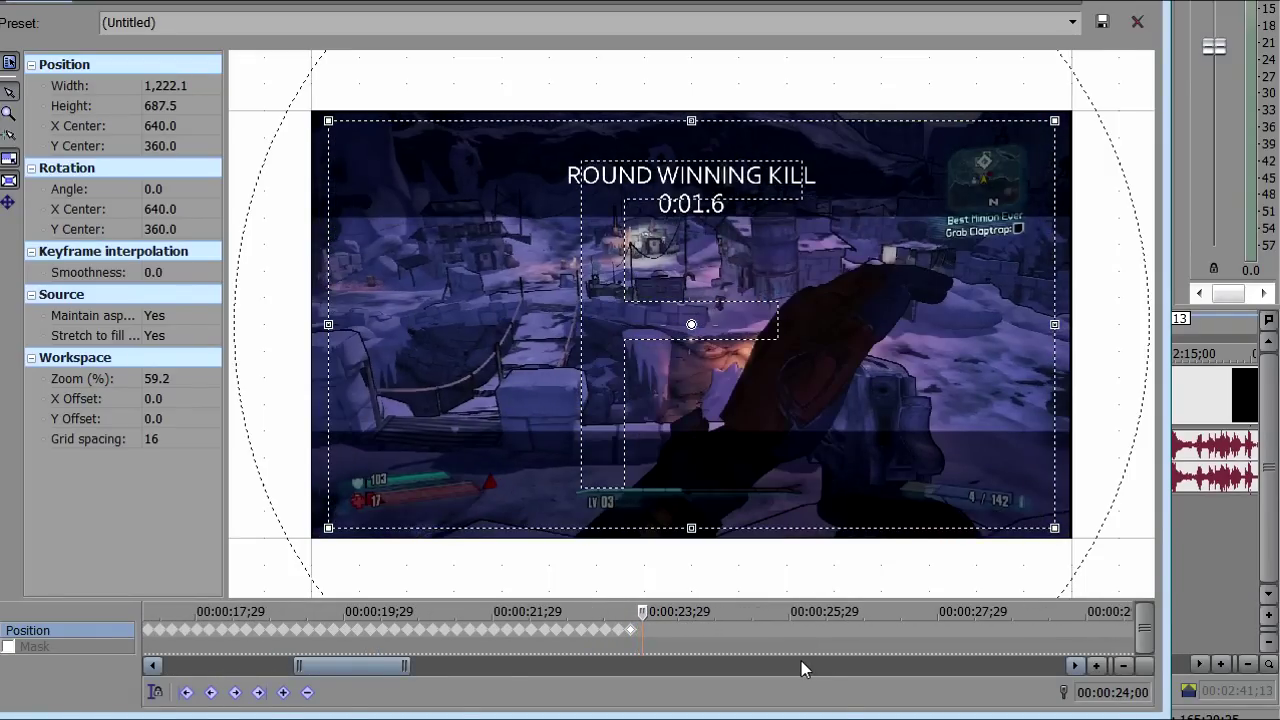
scroll(660, 638, down, 10)
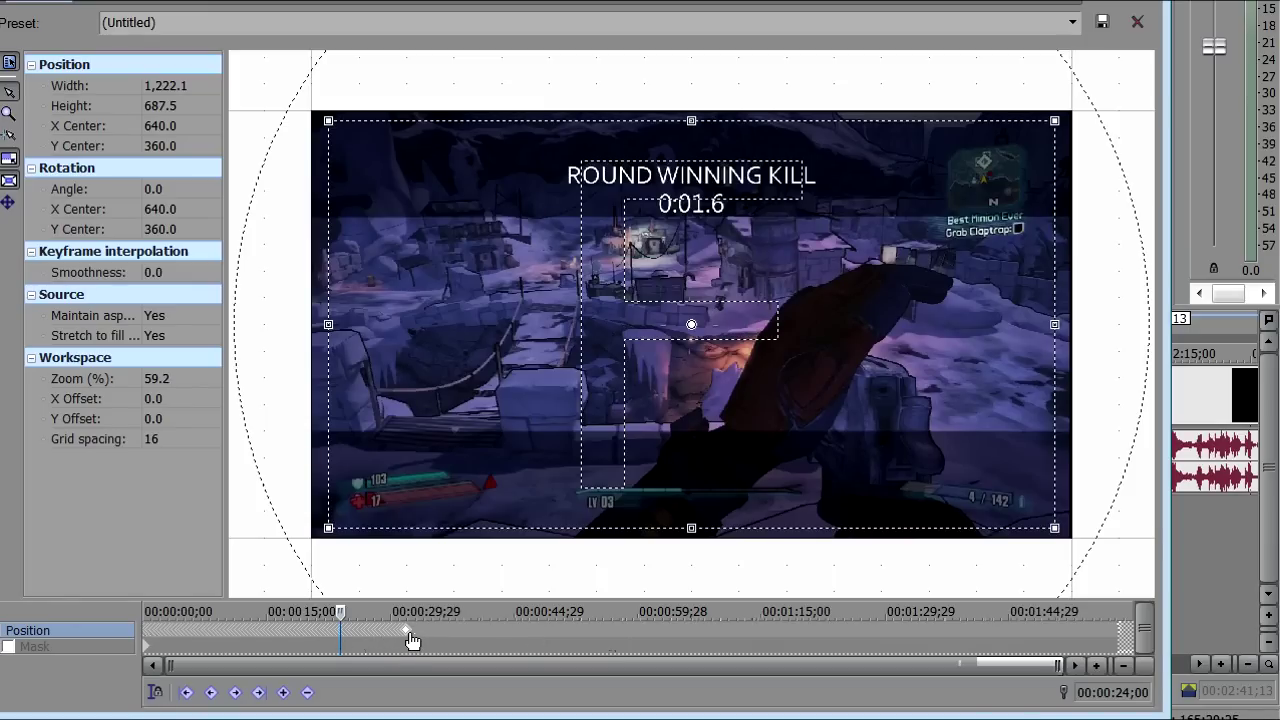
- Add another copy of the keyframe block at 00:00:32;00, just after the last keyframe
click(407, 632)
scroll(412, 640, up, 8)
key(Right)
key(Right)
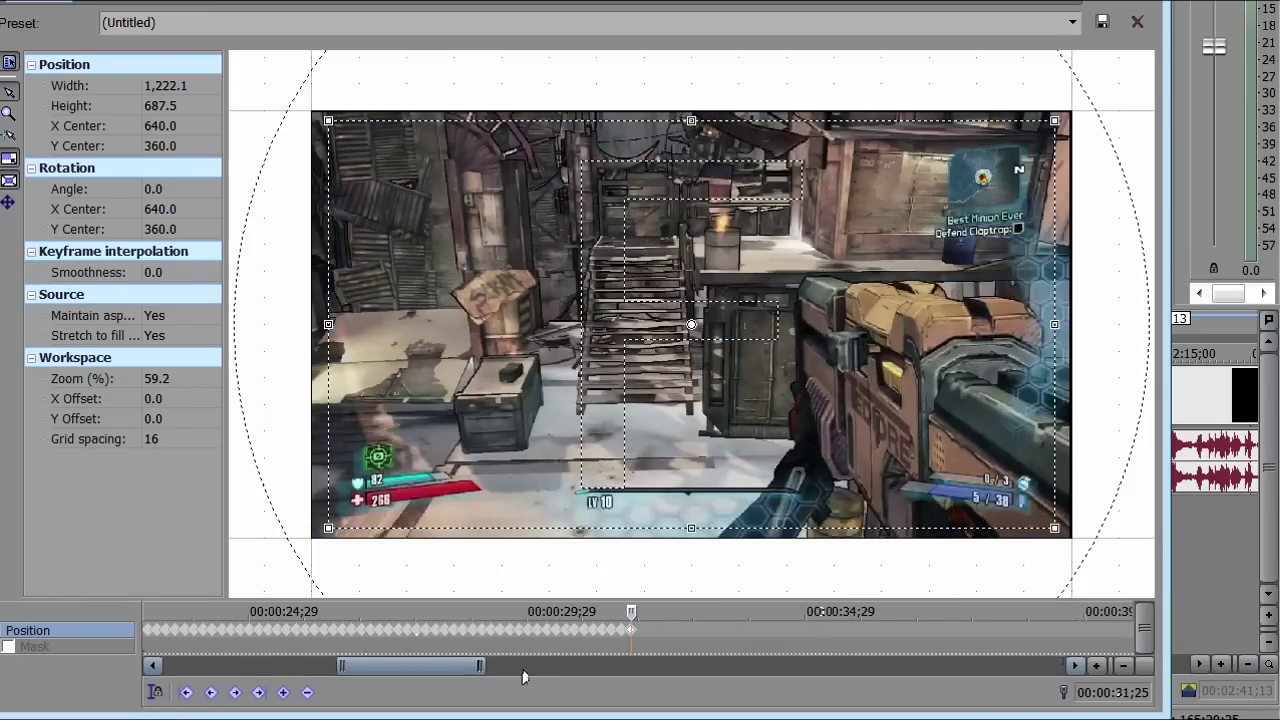
key(Right)
key(Right)
key(Right)
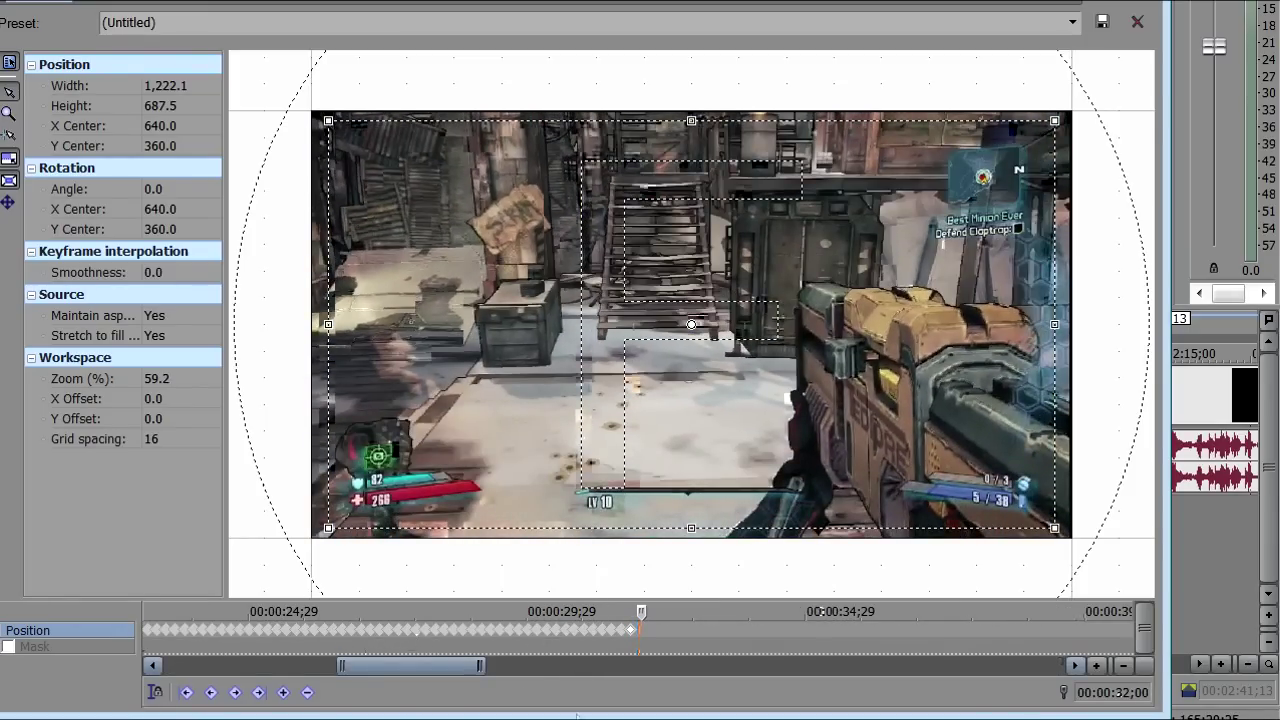
- Keep pasting the keyframe block end to end along the Position track, from 00:00:40;00 through 00:01:20;02
click(1080, 620)
scroll(1080, 620, down, 3)
scroll(1101, 630, up, 5)
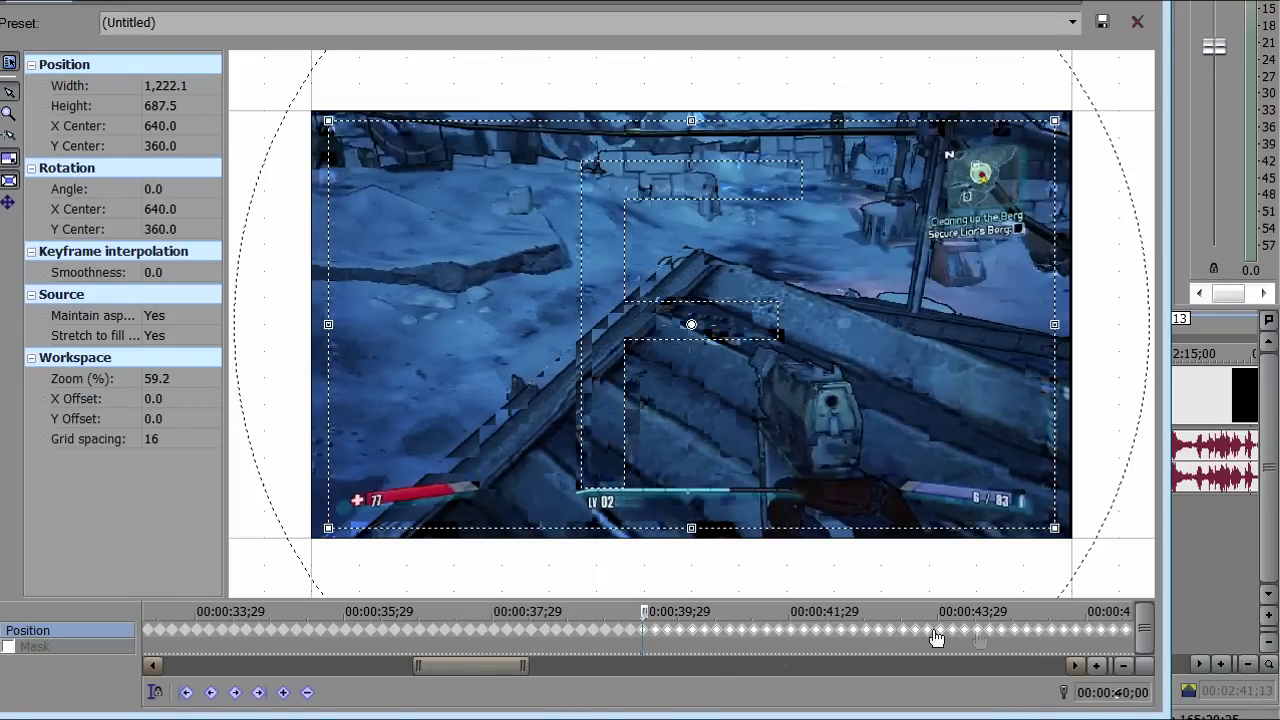
scroll(855, 632, down, 5)
click(855, 632)
scroll(862, 634, up, 5)
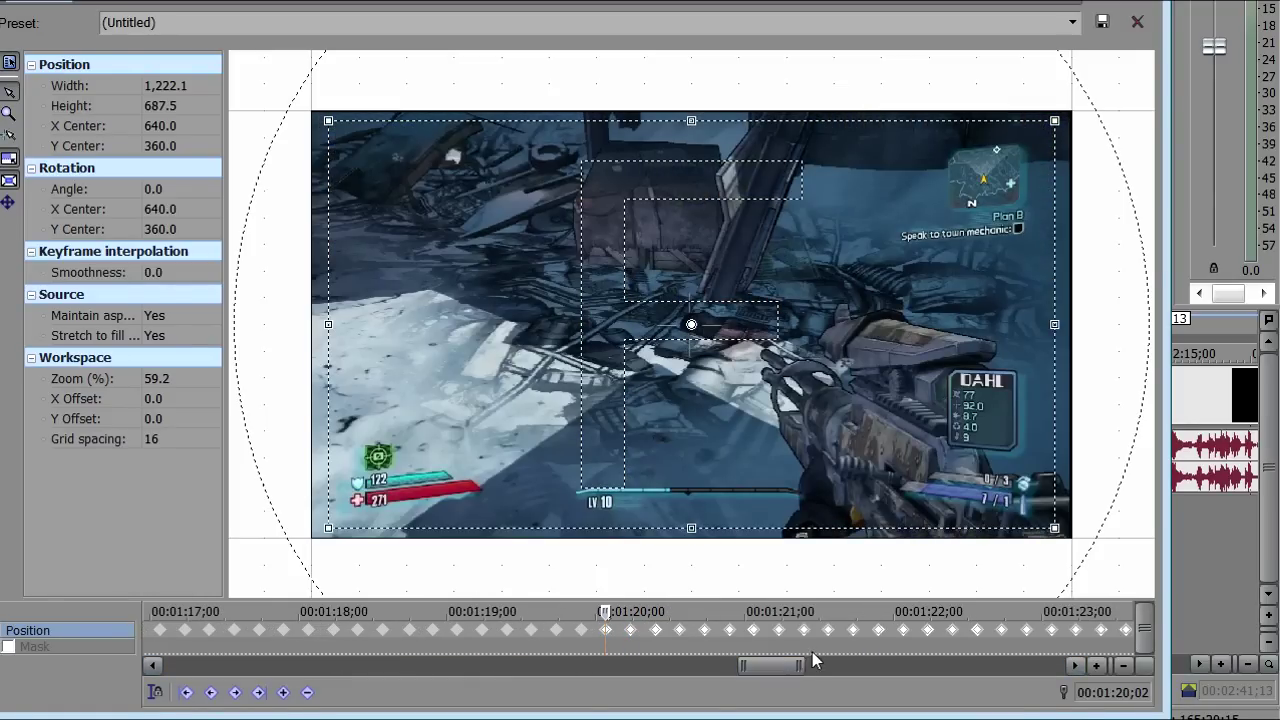
- Paste the keyframe block at 00:01:28;02 and again after the last keyframe, filling the clip to its end
scroll(812, 634, down, 5)
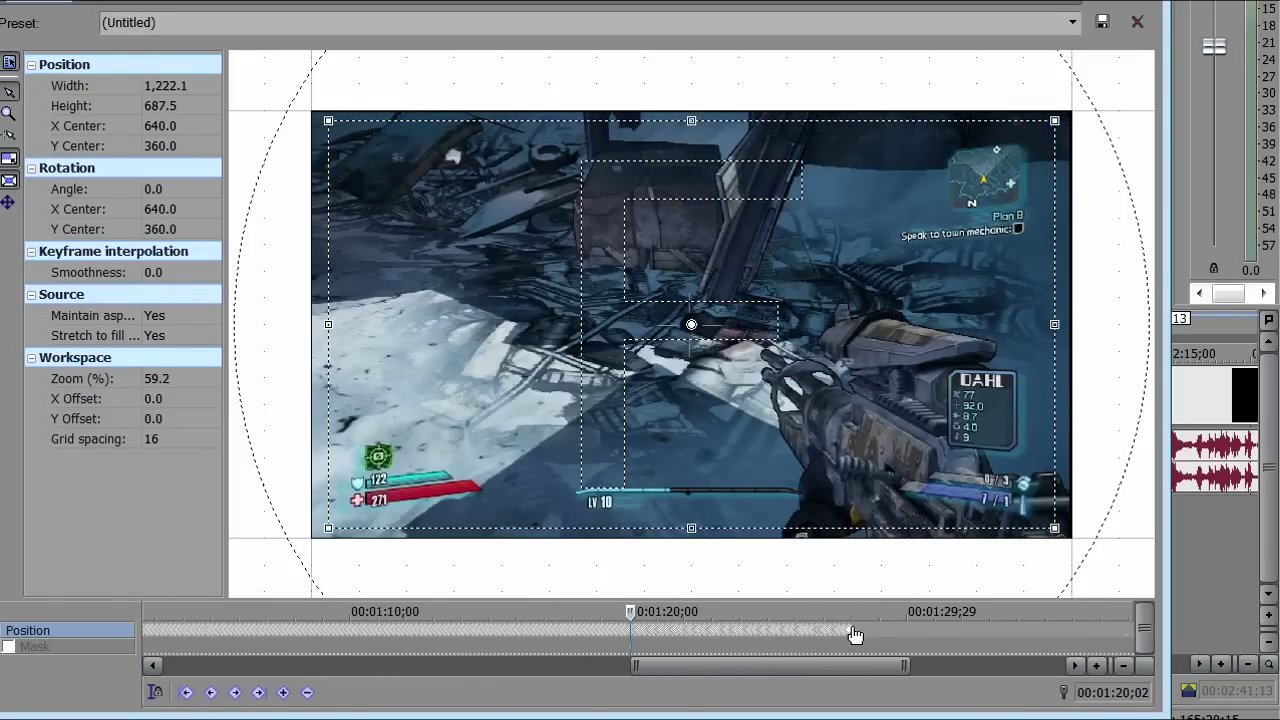
click(855, 634)
scroll(860, 630, up, 3)
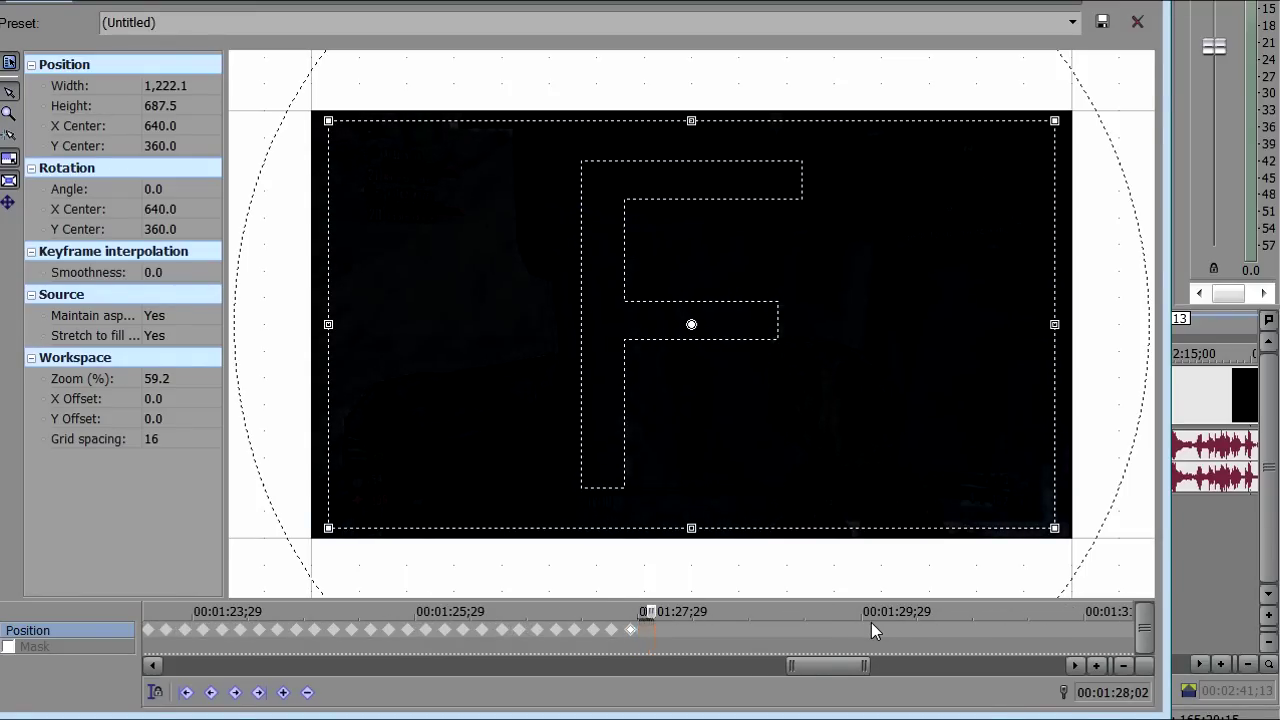
scroll(805, 660, down, 3)
scroll(805, 660, down, 5)
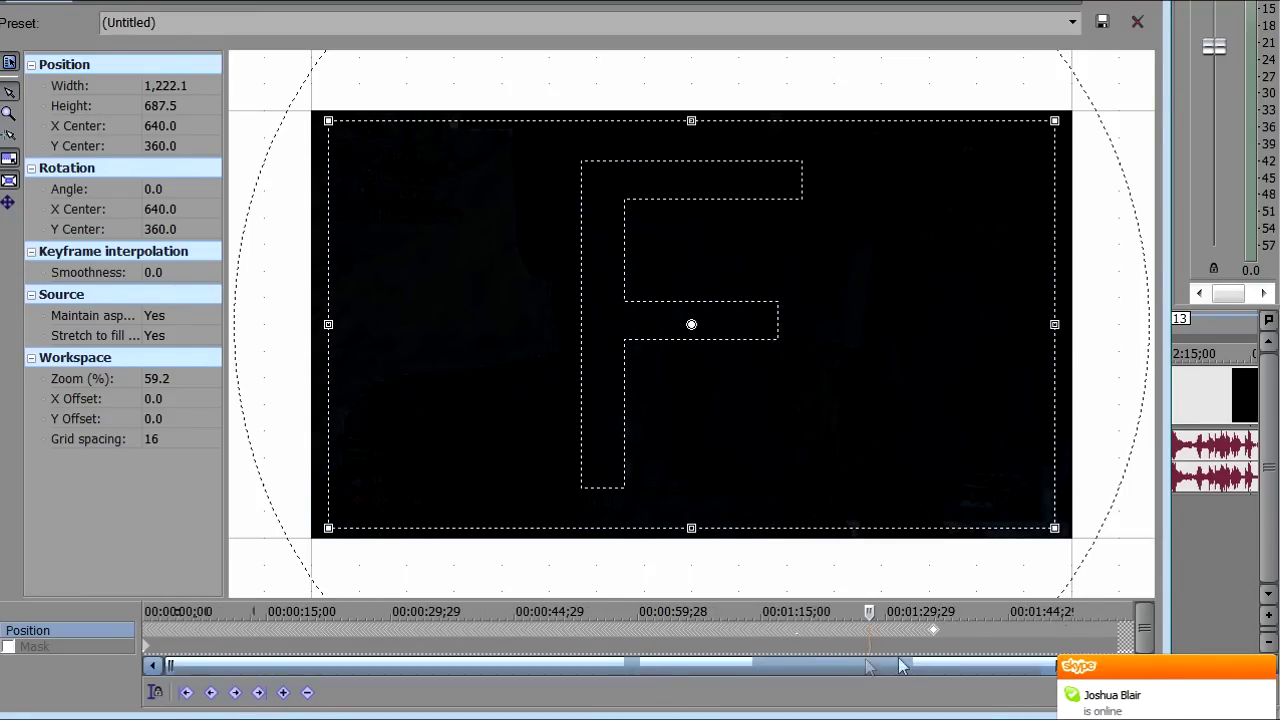
click(938, 634)
scroll(933, 630, up, 5)
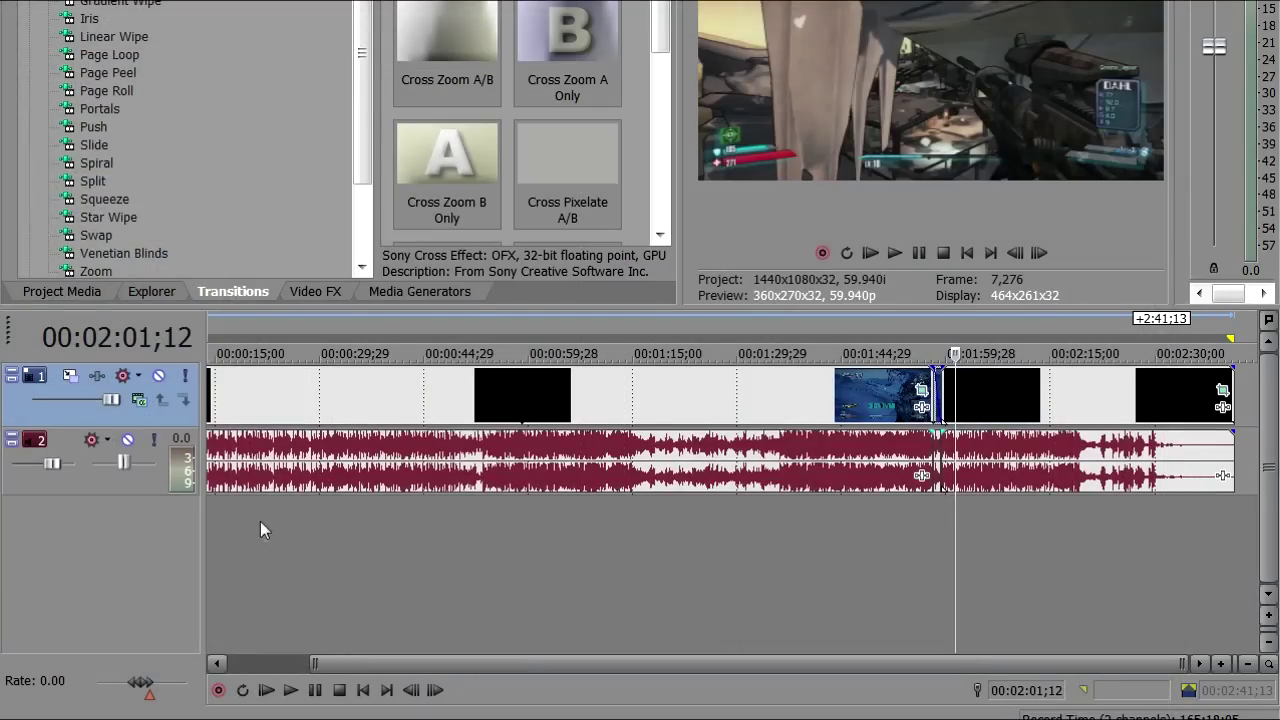
- Select the first clip on the video track and open its Event Pan/Crop settings
click(246, 400)
click(246, 400)
scroll(246, 400, down, 1)
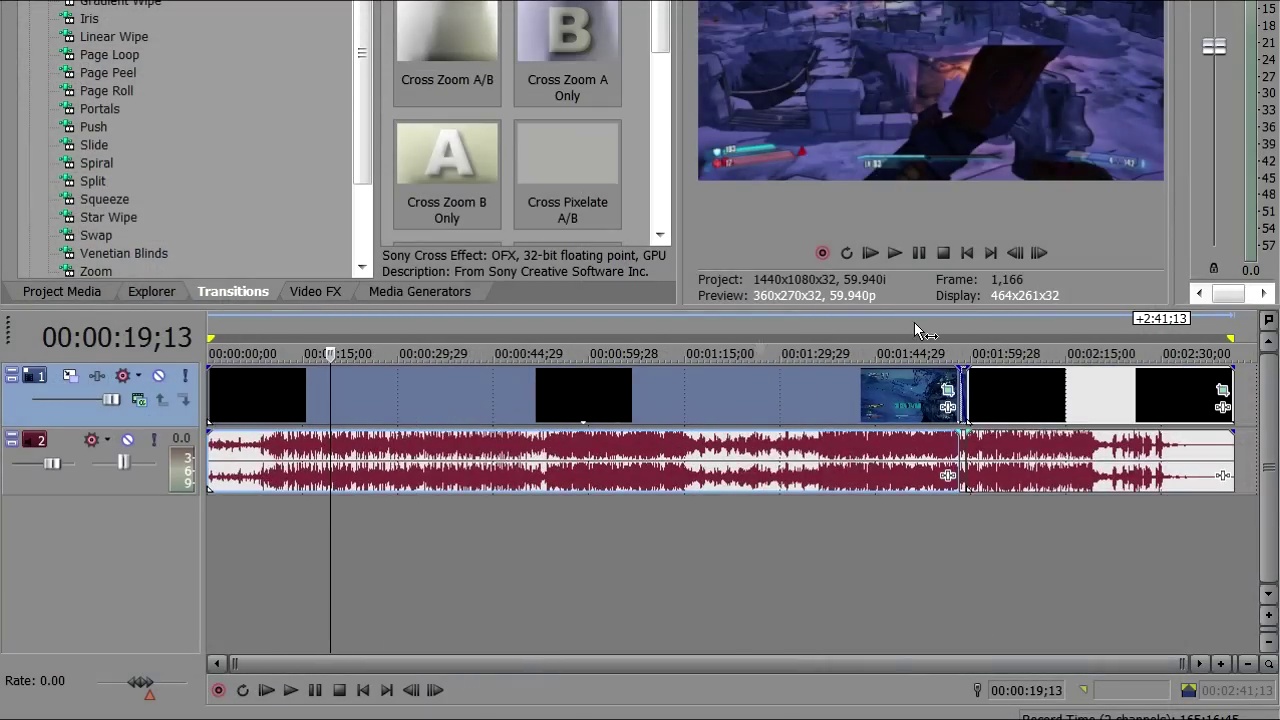
click(948, 393)
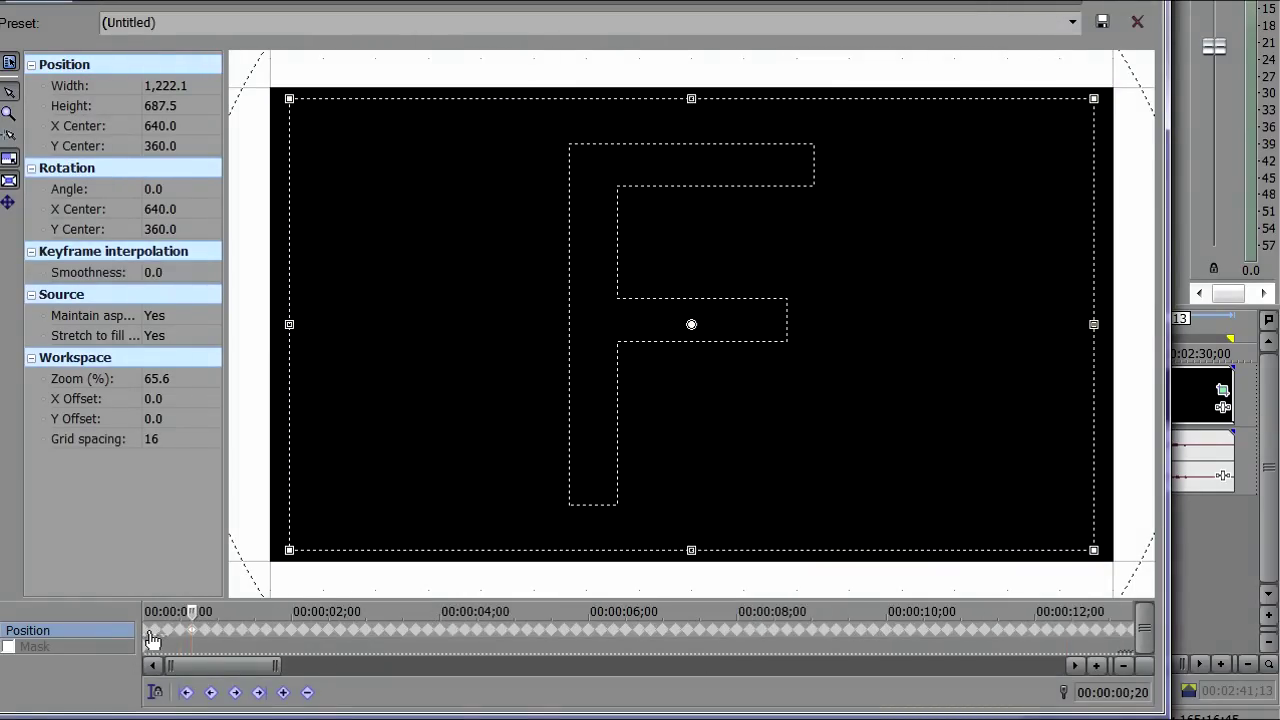
- Shift the crop frame's center to 638.5, 358.5 at the first keyframe and to 640.0, 361.5 at 00:00:00;05
click(149, 634)
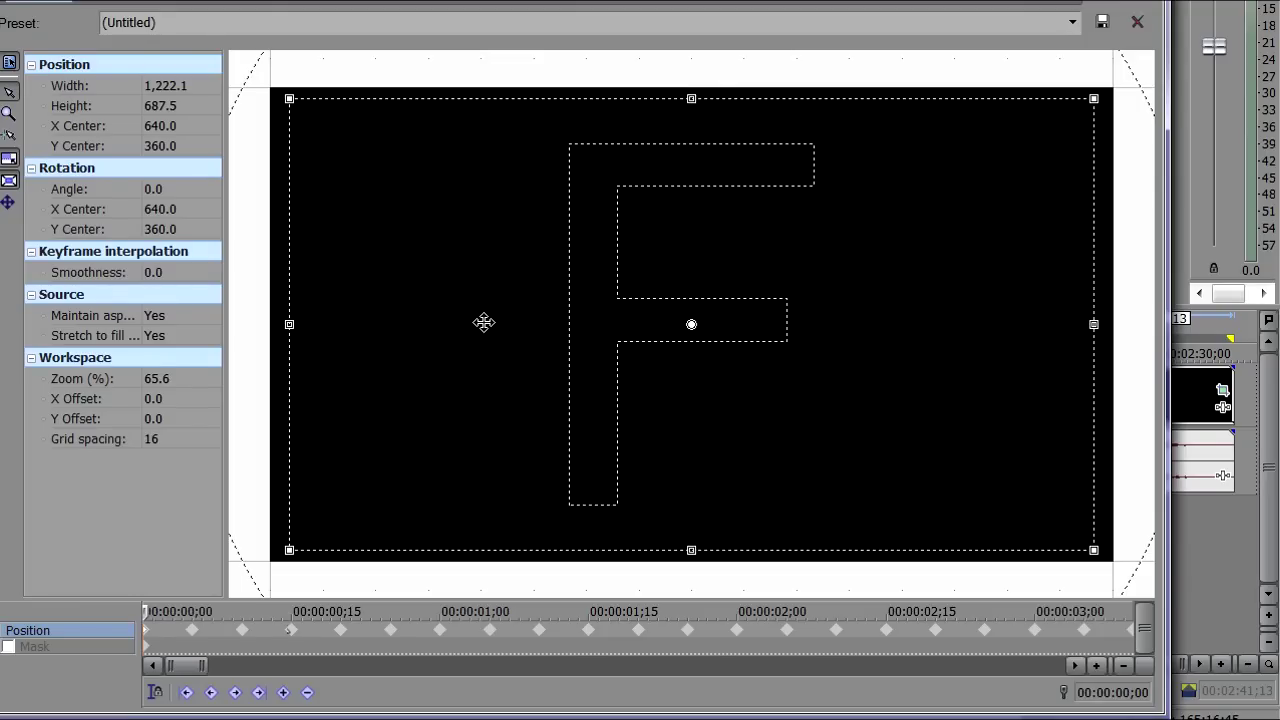
key(Left)
drag(484, 322, 484, 321)
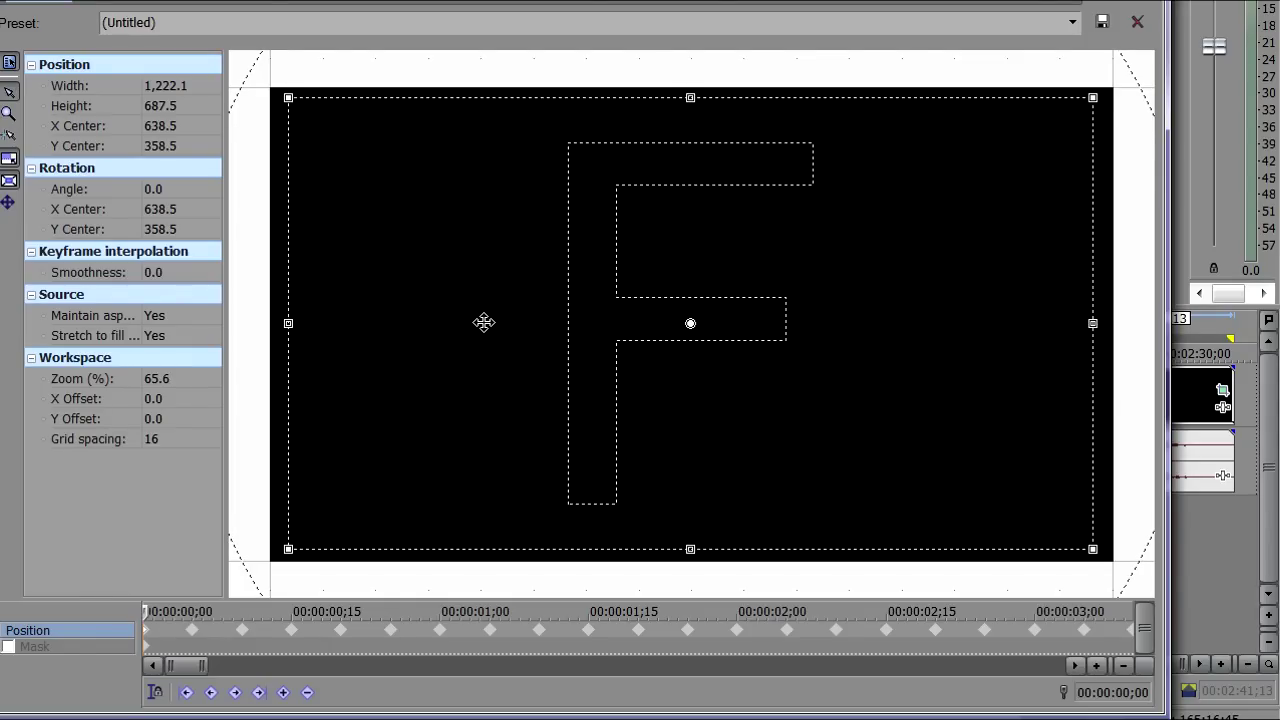
click(192, 630)
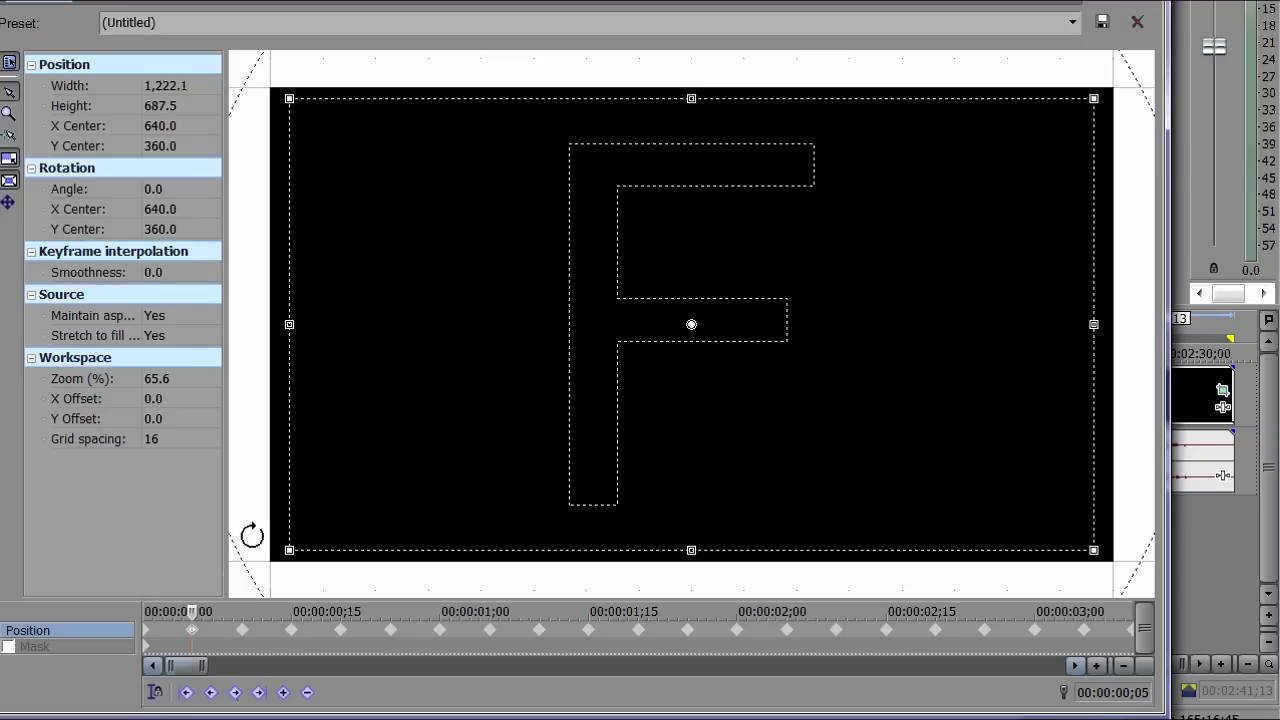
drag(329, 417, 329, 418)
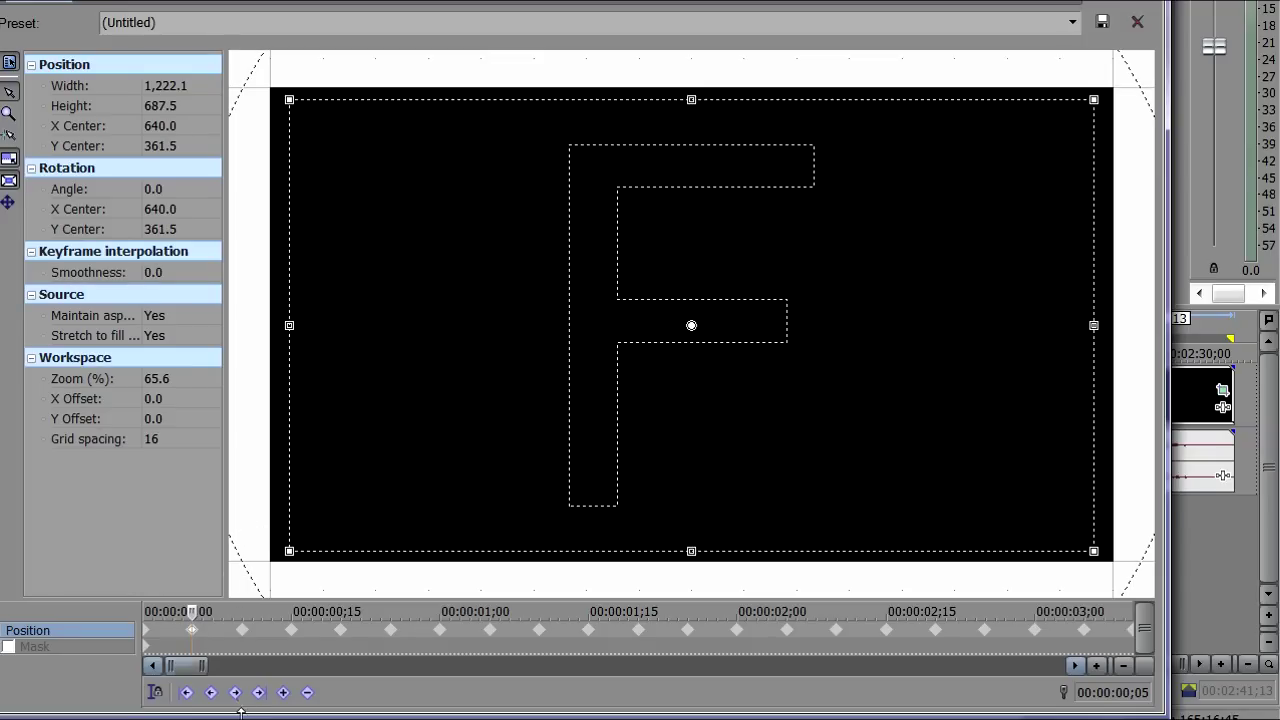
- Move the crop frame's center to 641.5, 358.5 at 00:00:00;10 and shift the frame slightly at the following keyframe
click(243, 631)
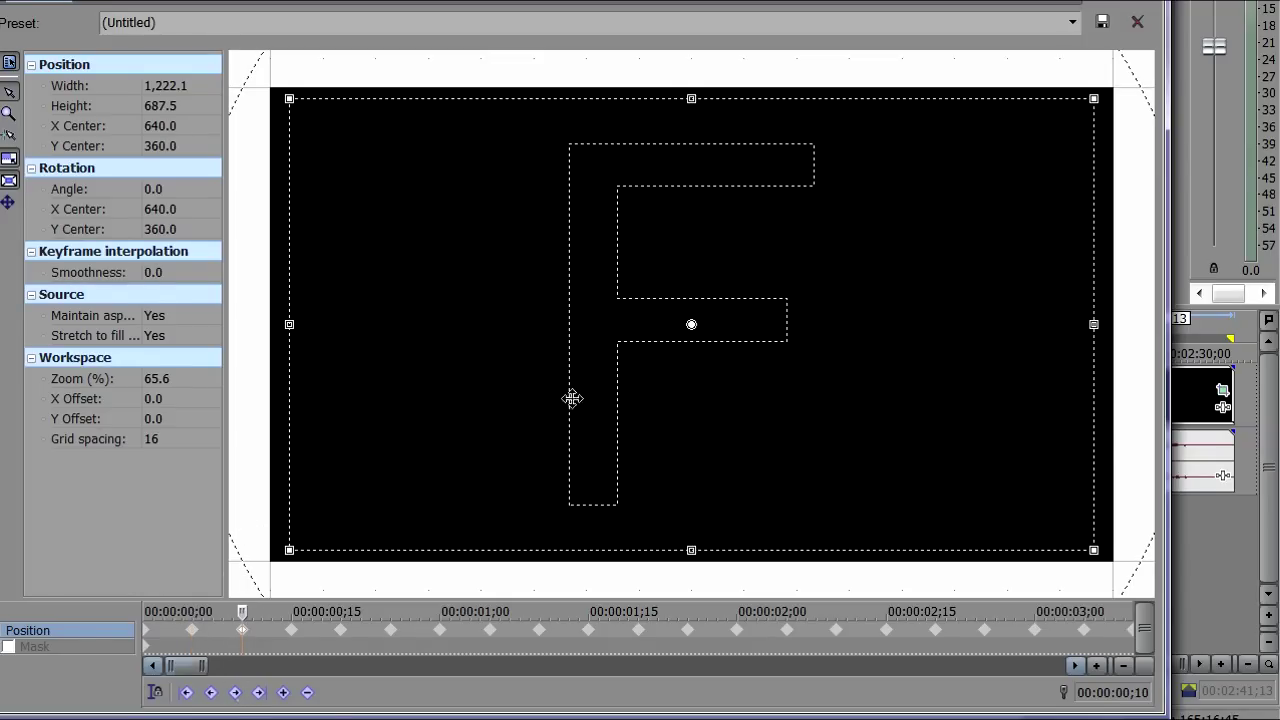
drag(552, 383, 536, 379)
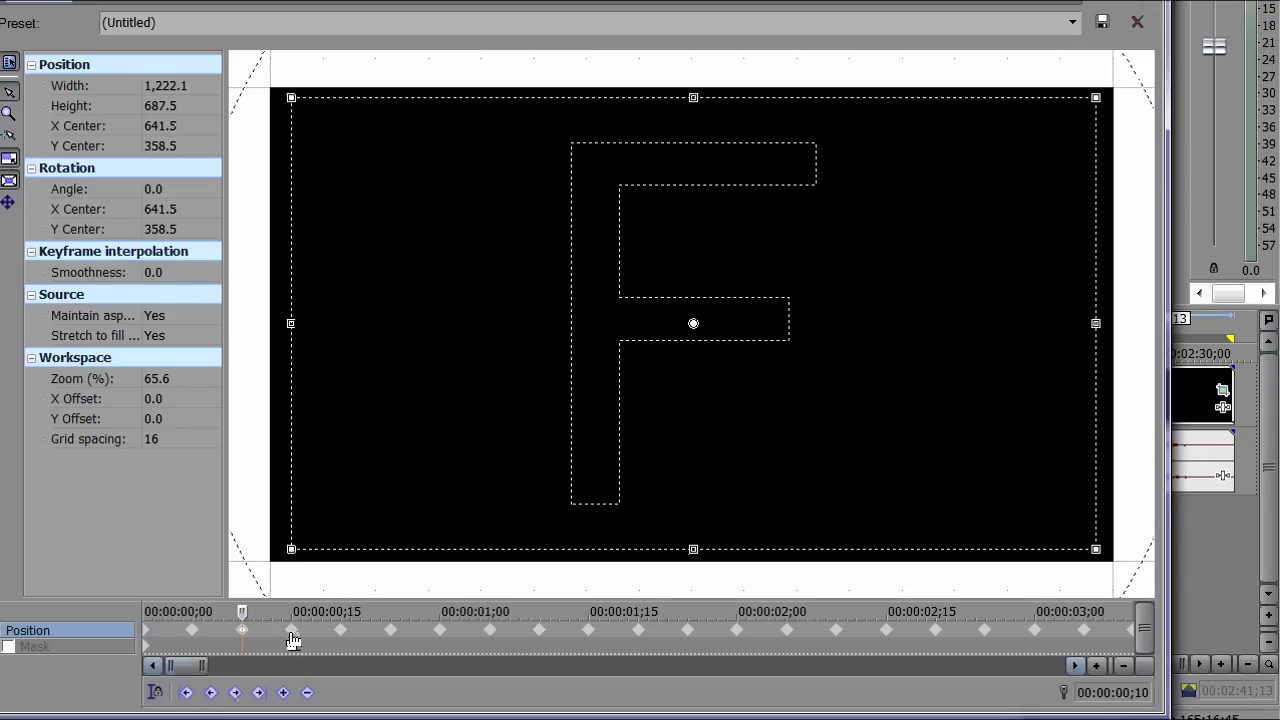
click(291, 630)
drag(391, 384, 389, 382)
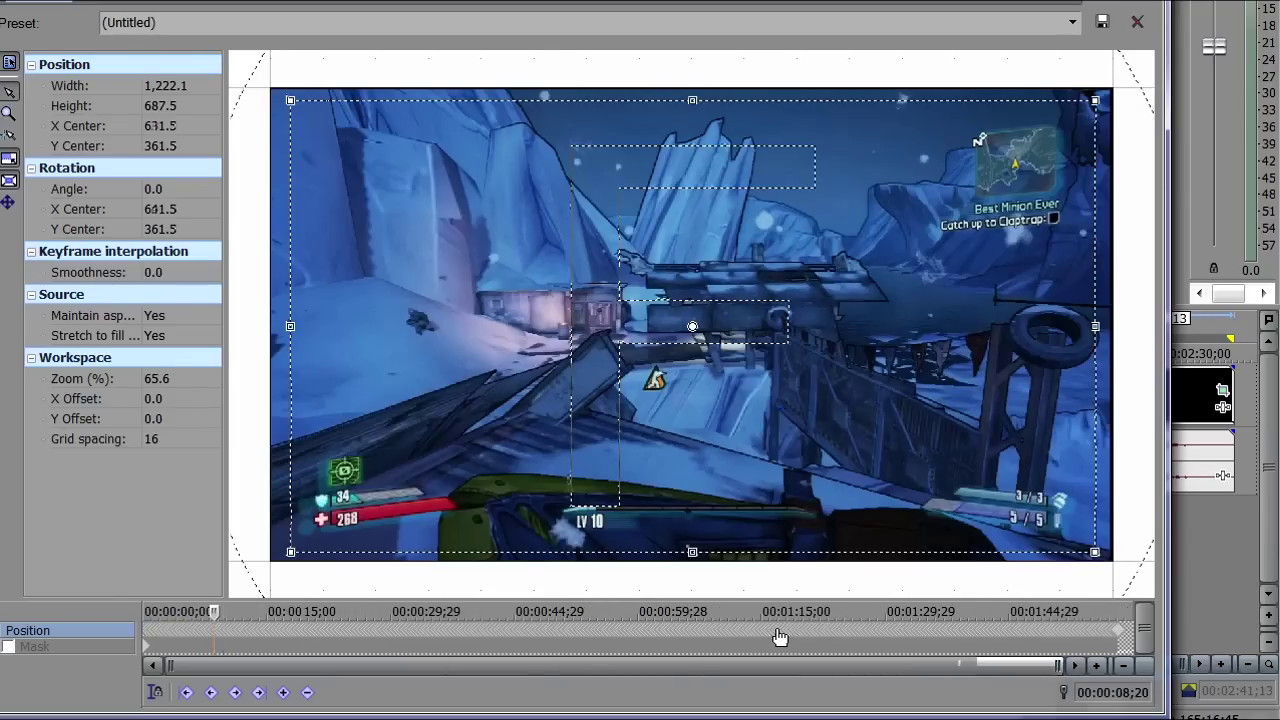
- Select all Position keyframes from the start of the clip through 00:00:08;20
scroll(775, 638, up, 6)
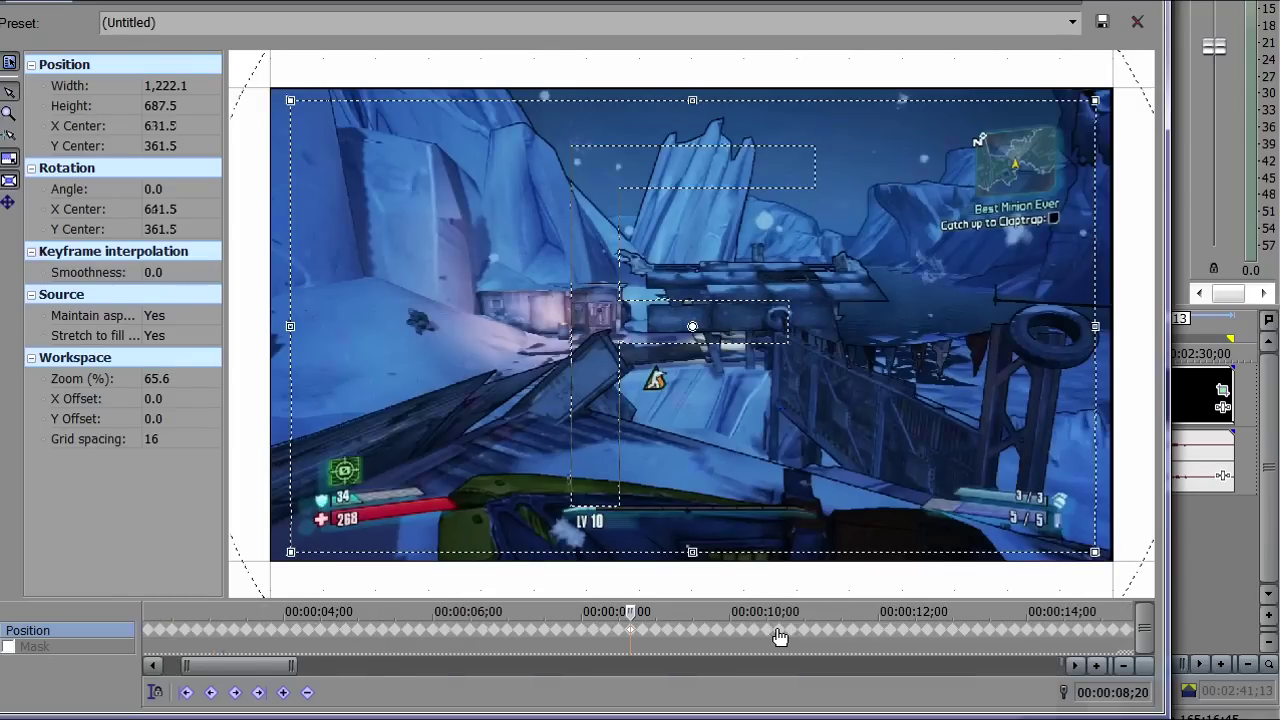
click(633, 631)
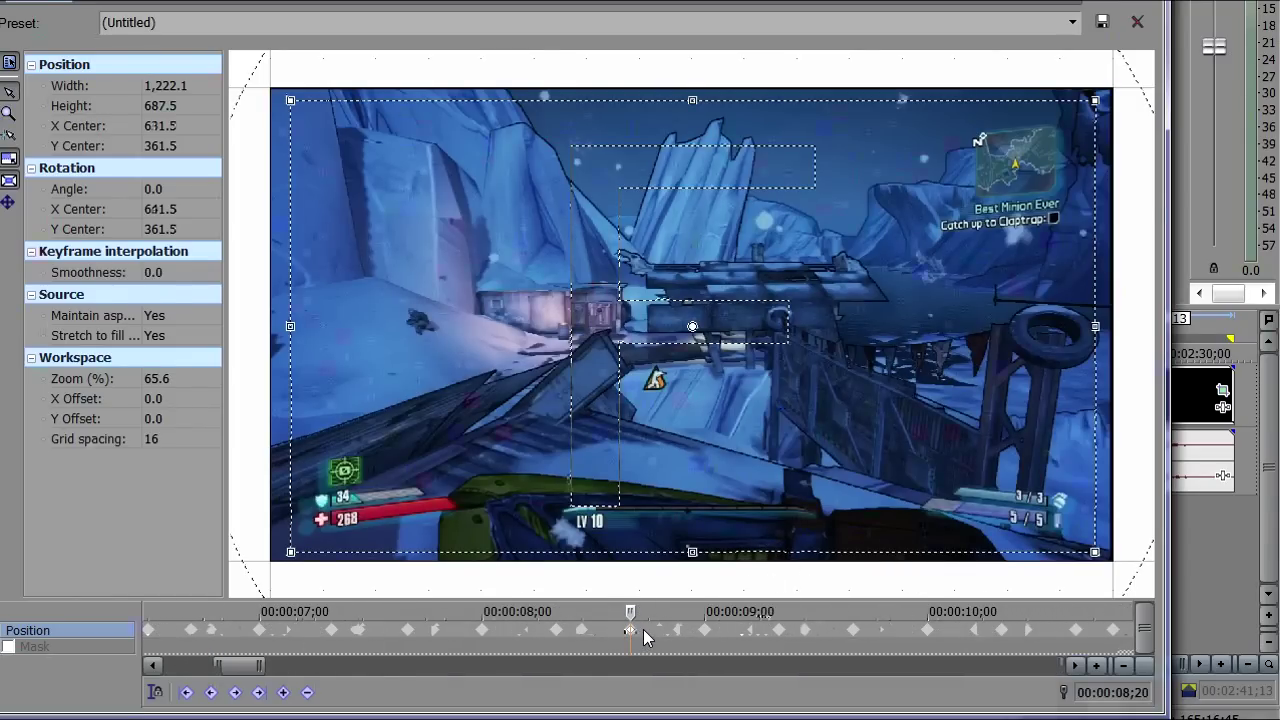
click(610, 640)
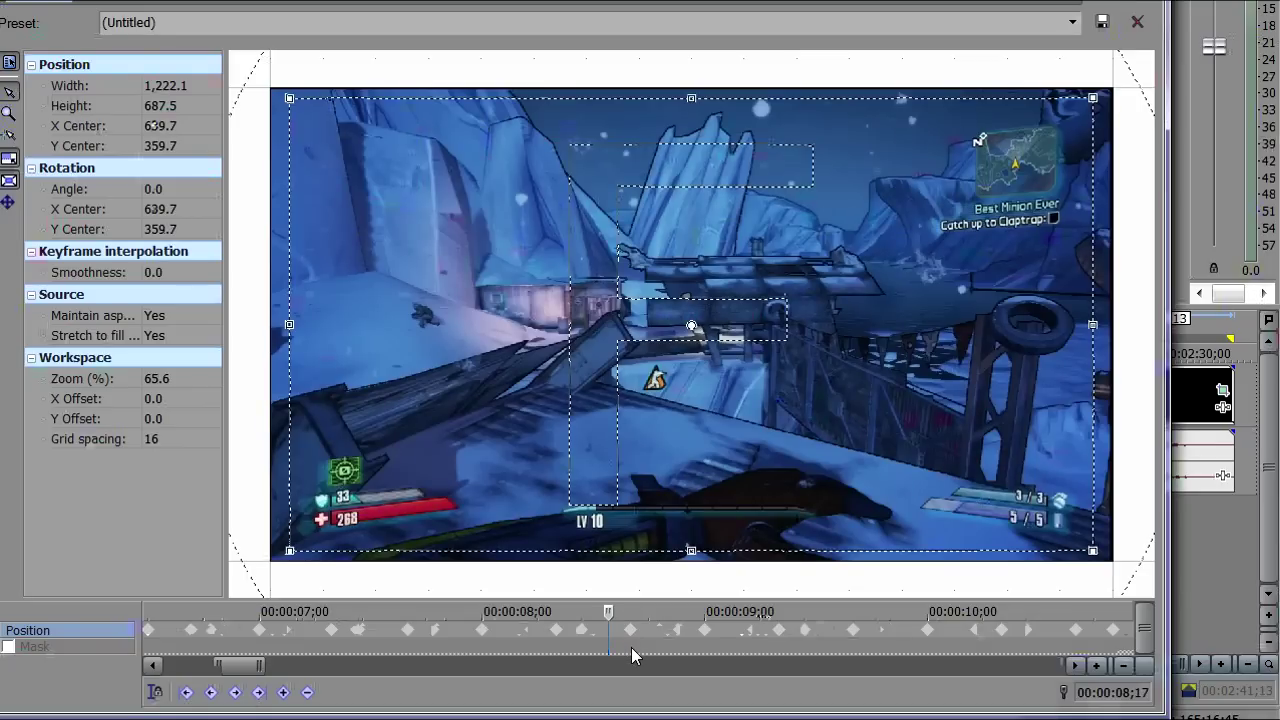
drag(637, 632, 2, 655)
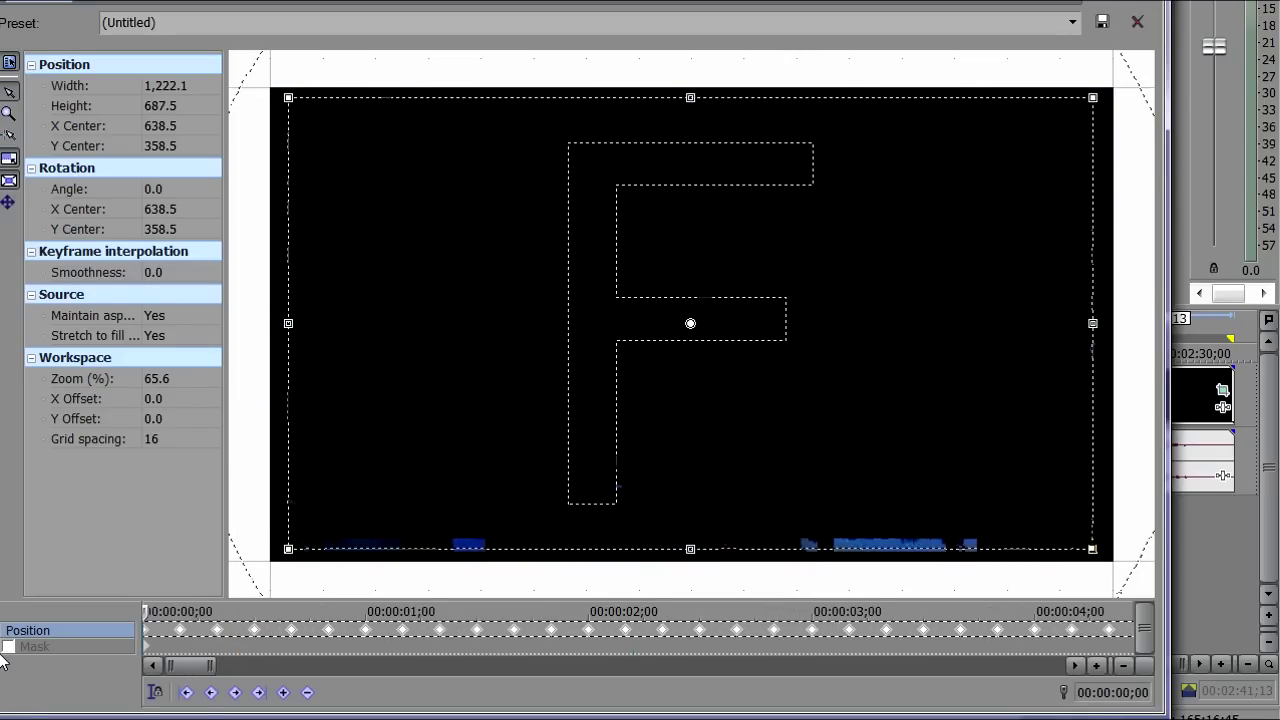
scroll(386, 613, down, 4)
scroll(386, 613, up, 2)
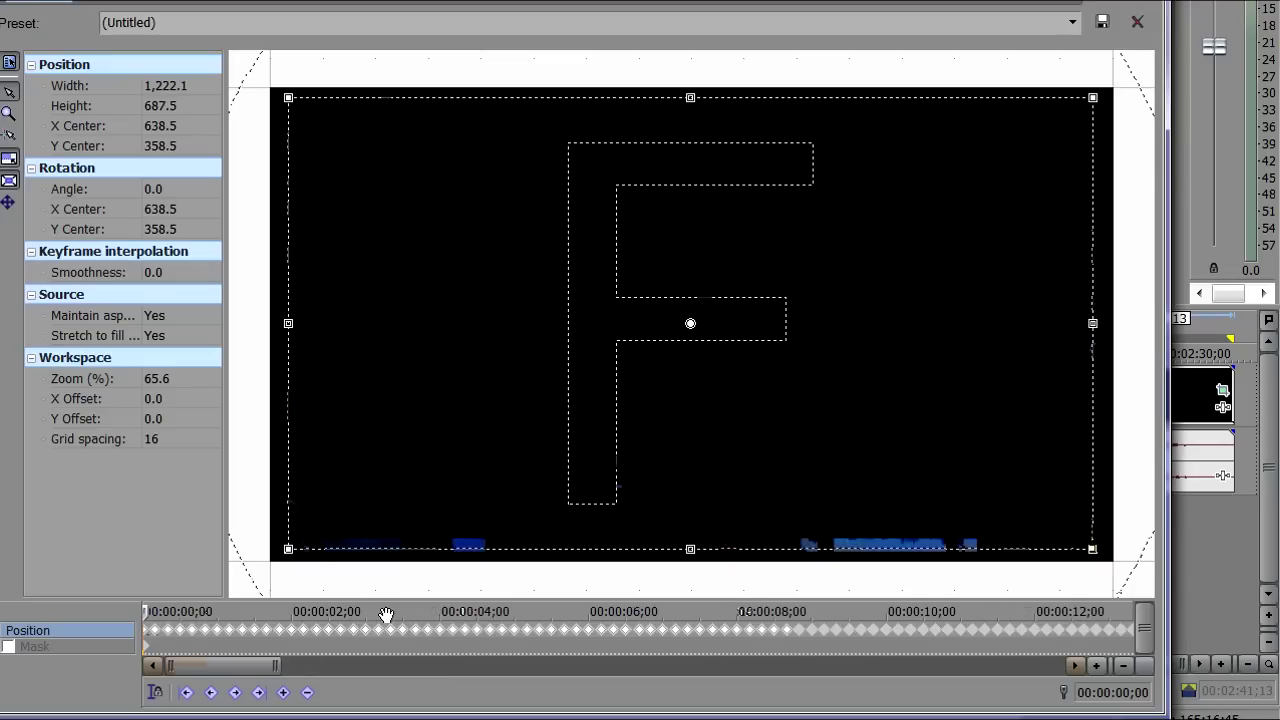
scroll(386, 613, down, 2)
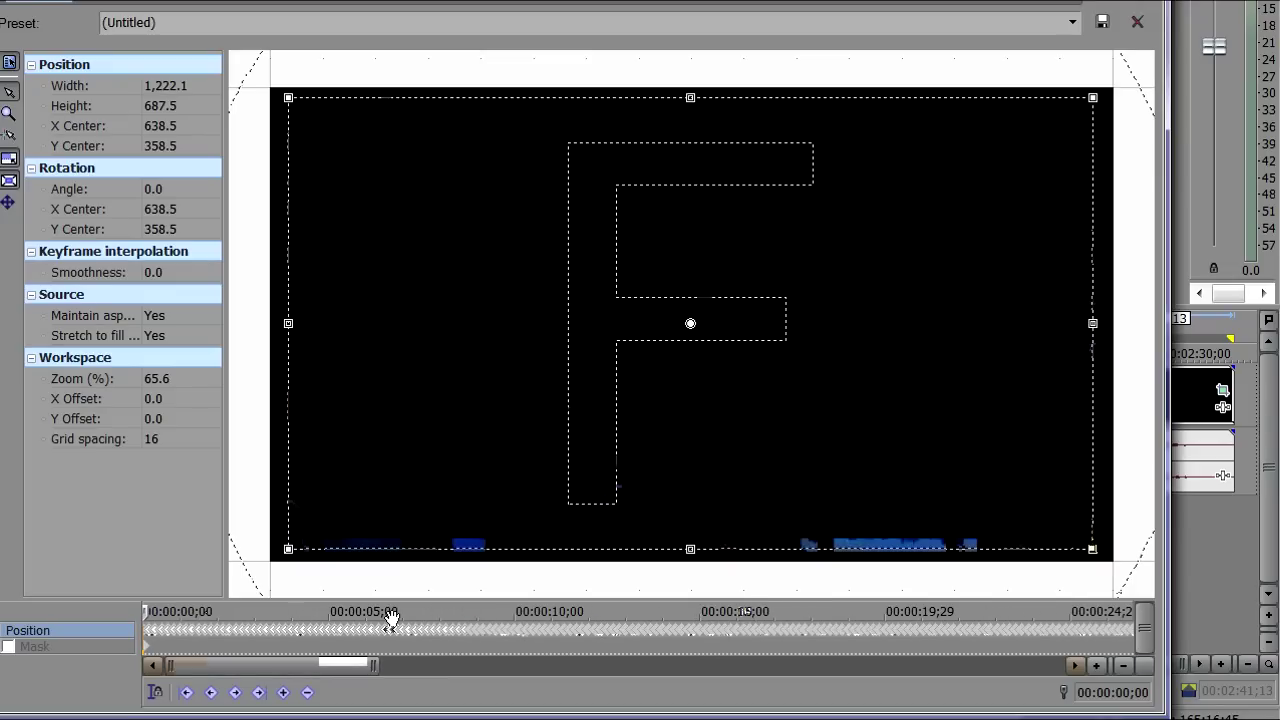
- Go to the keyframe at 00:00:08;20 and select the Position keyframes that follow it
click(468, 632)
scroll(468, 632, up, 4)
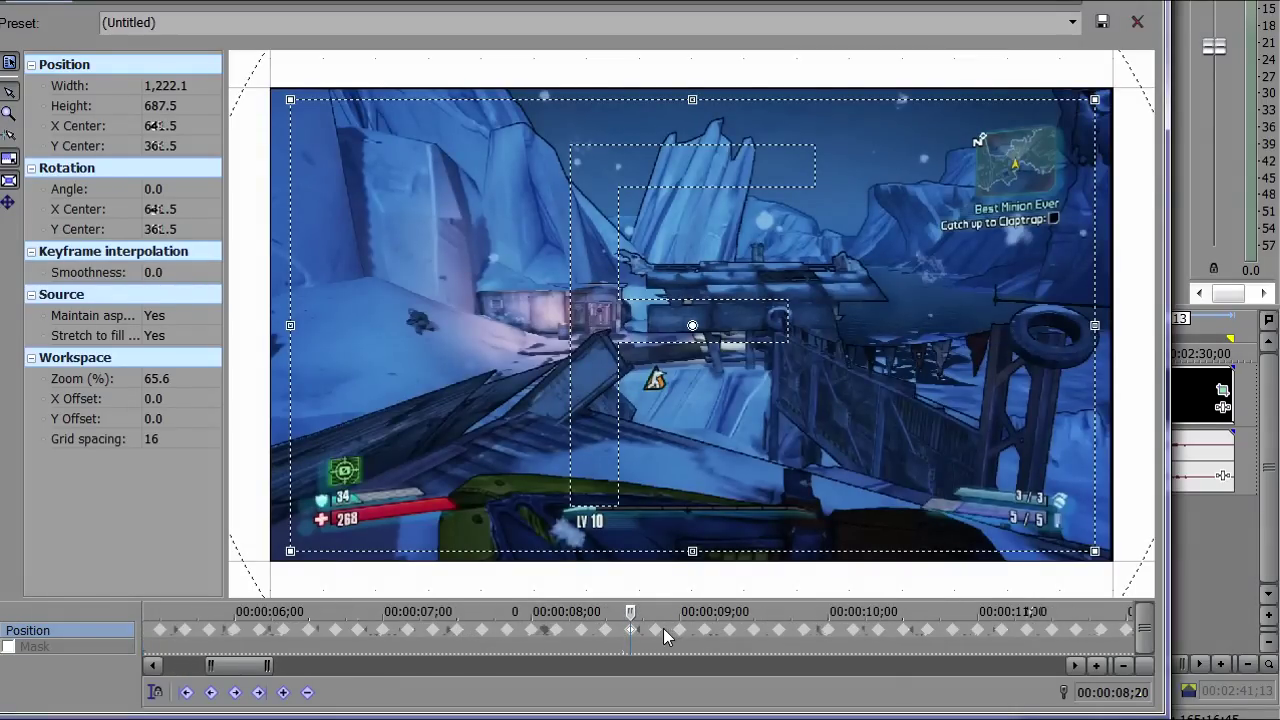
scroll(654, 634, up, 2)
drag(656, 623, 1217, 639)
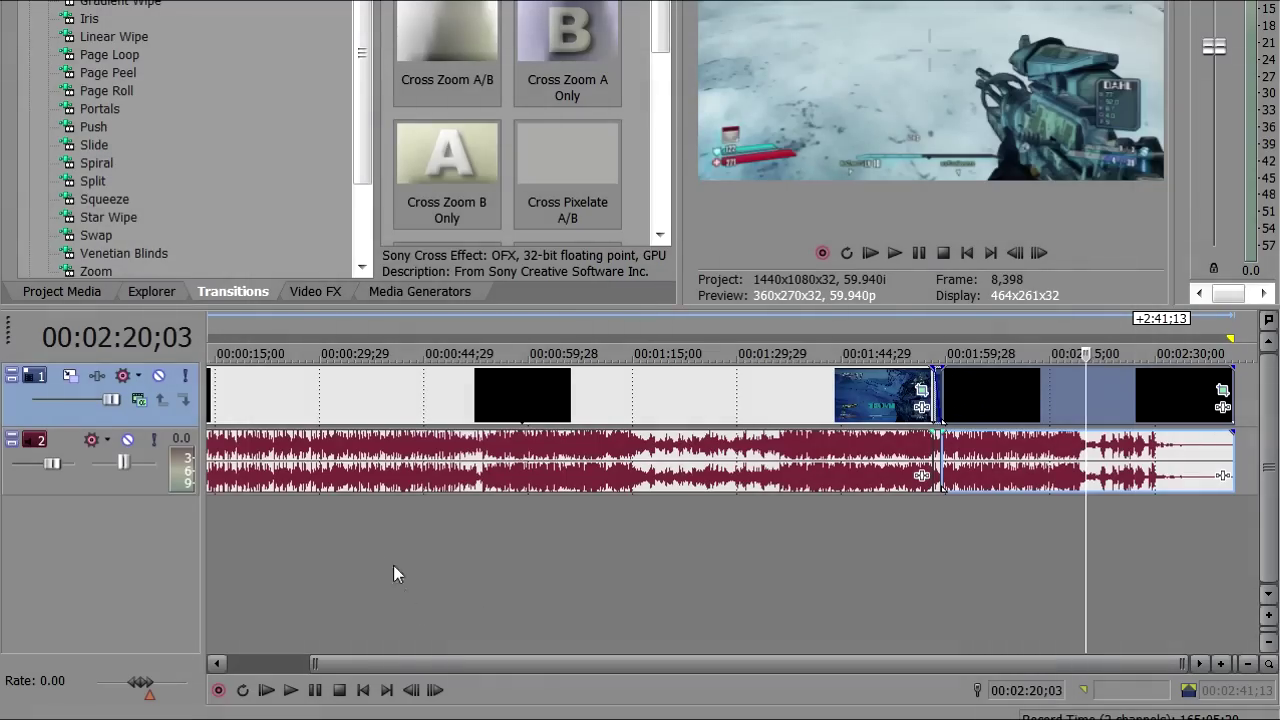
- Select the first clip on the video track and place the project playhead at 00:00:12;04
click(286, 407)
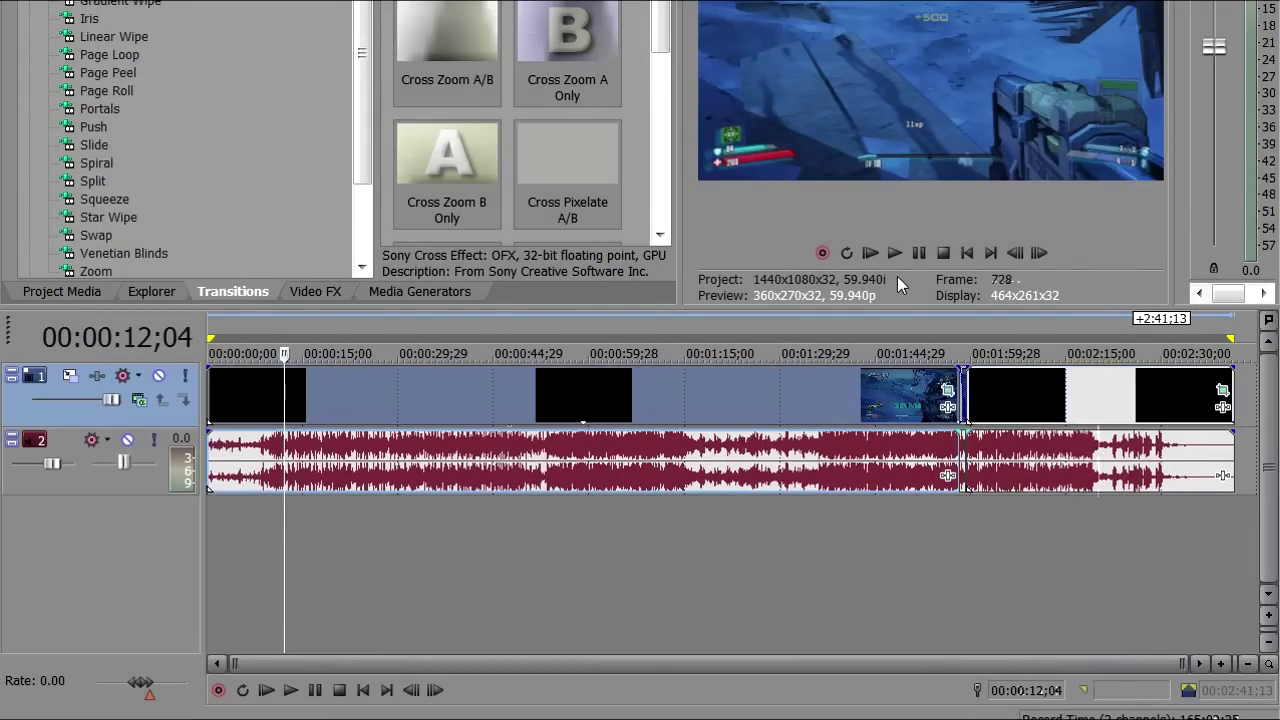